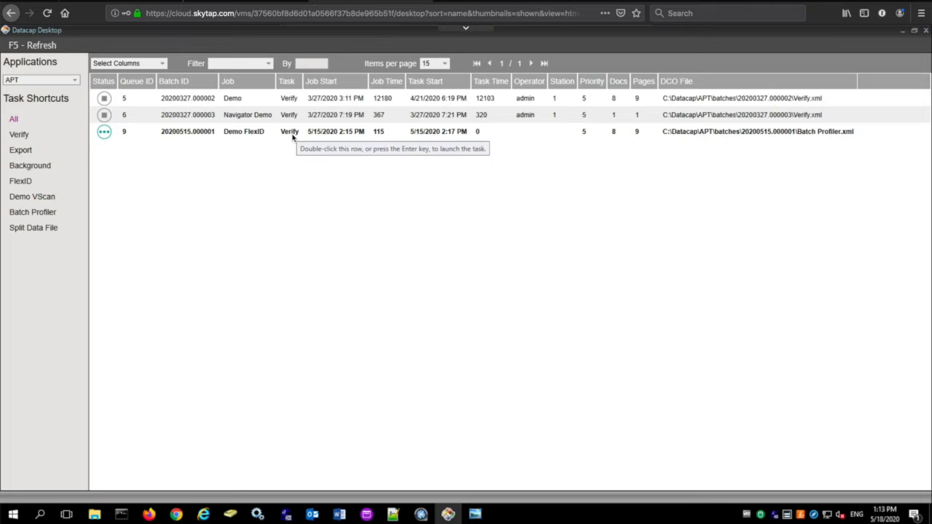
- Launch the Verify task for the Demo FlexID batch and submit the first invoice document
double_click(293, 132)
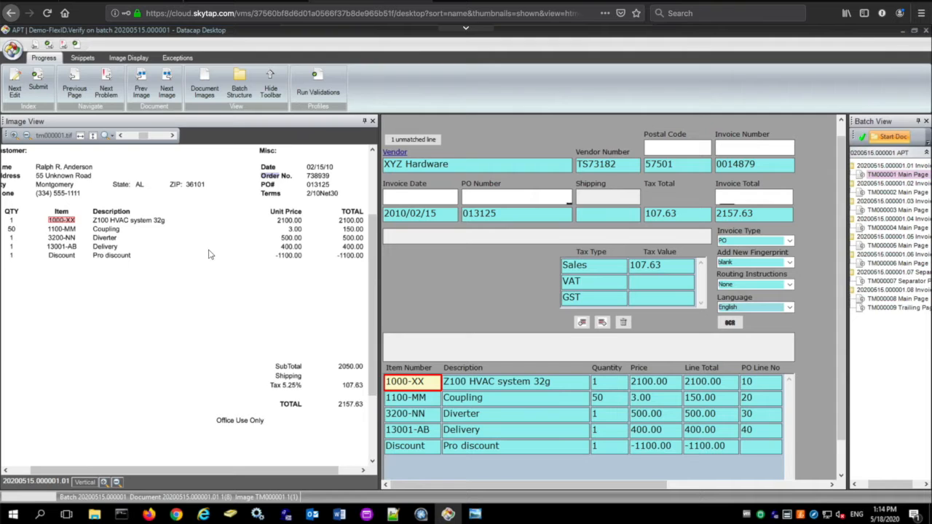
scroll(209, 254, up, 1)
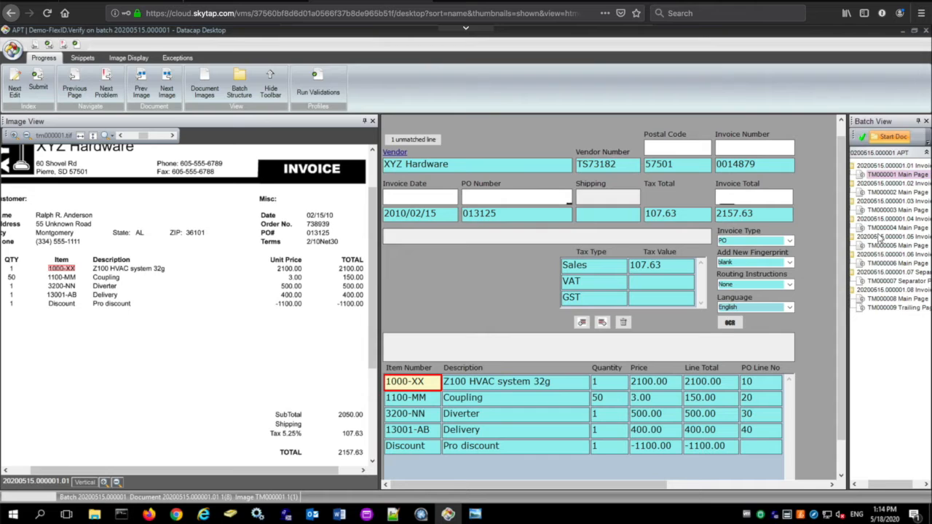
click(430, 384)
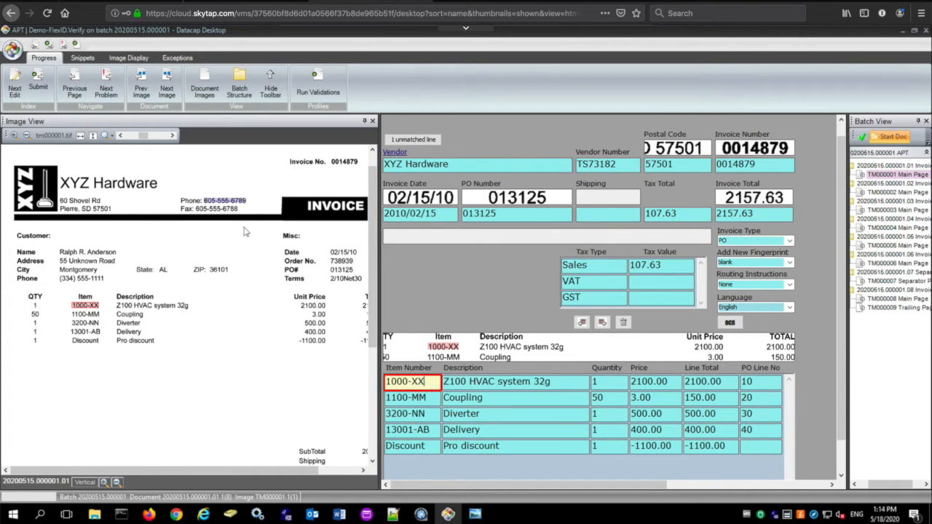
click(45, 83)
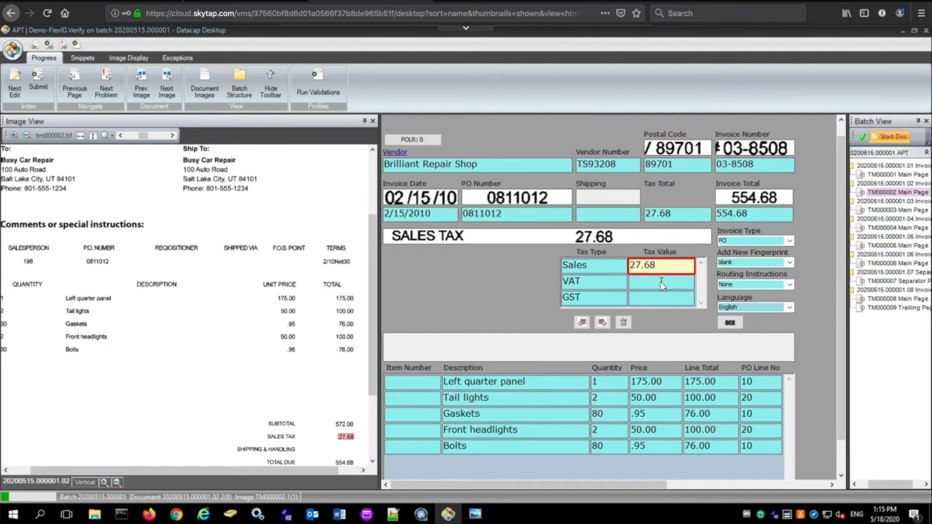
- Submit the sales-tax invoice and correct the next invoice's date to 2/28/09
click(40, 77)
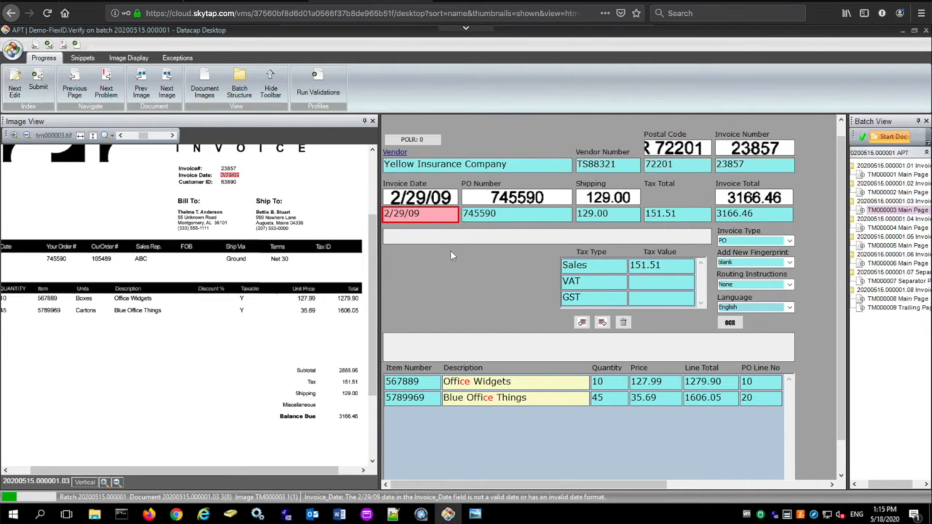
click(404, 216)
key(BackSpace)
text(8)
- Review the two line-item descriptions and submit the corrected Yellow Insurance Company invoice
click(484, 382)
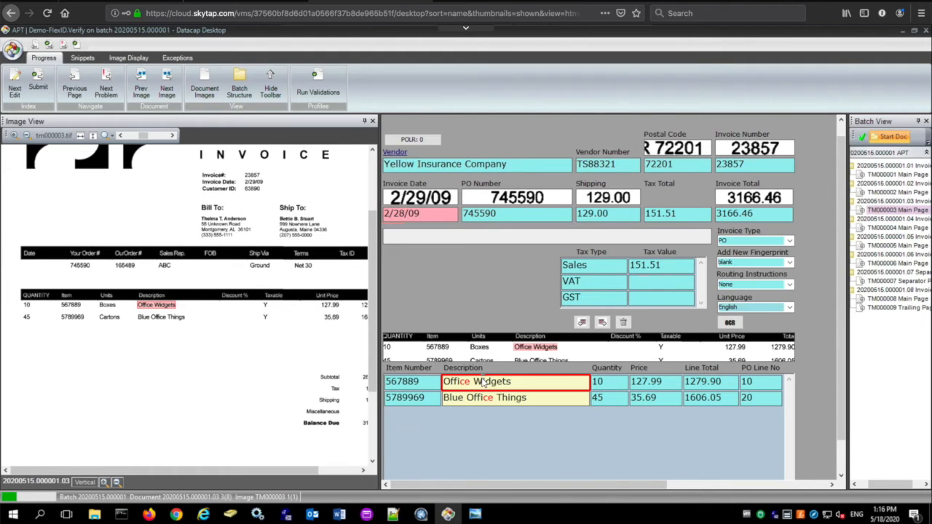
click(532, 400)
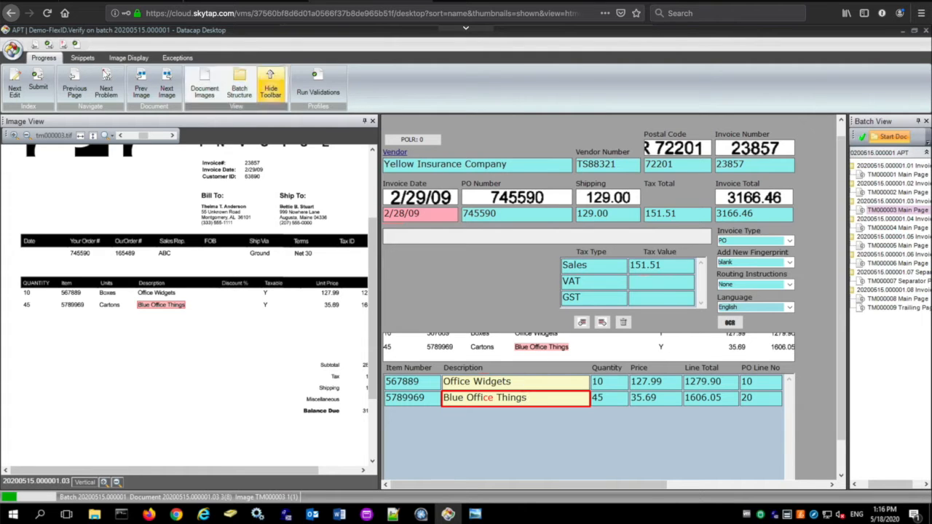
click(43, 78)
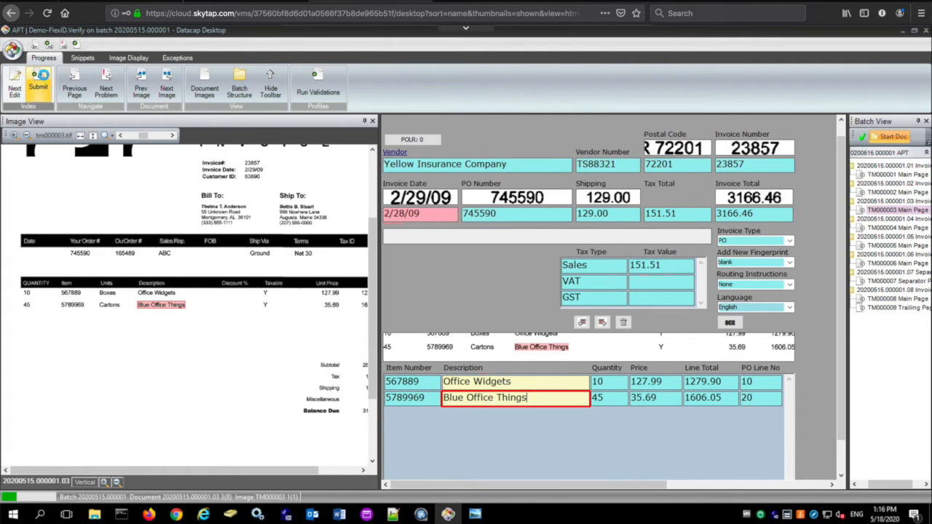
click(44, 78)
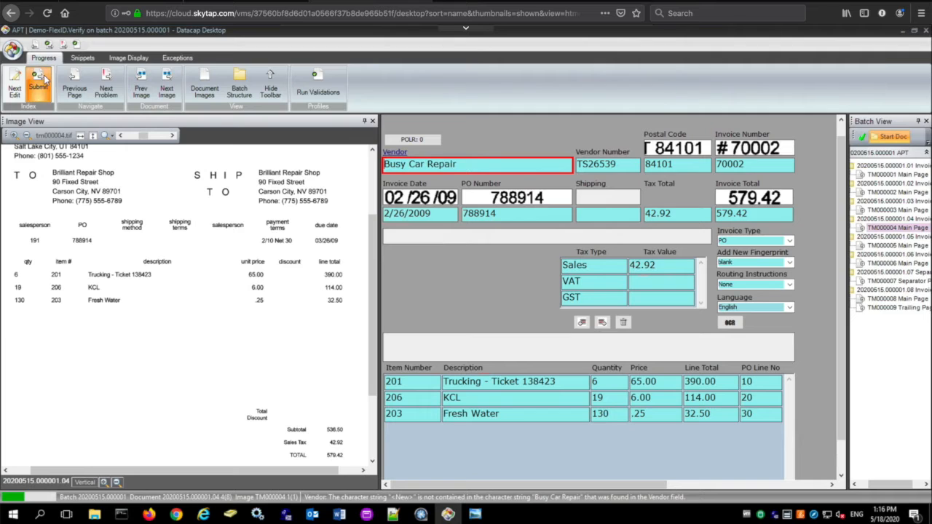
- Submit the Busy Car Repair and ABC Apothicare invoices
click(44, 78)
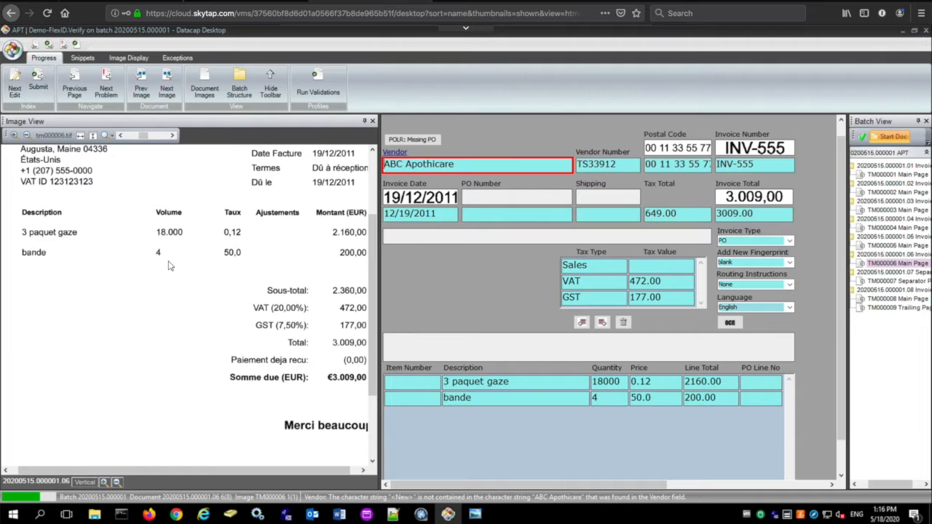
scroll(171, 266, up, 3)
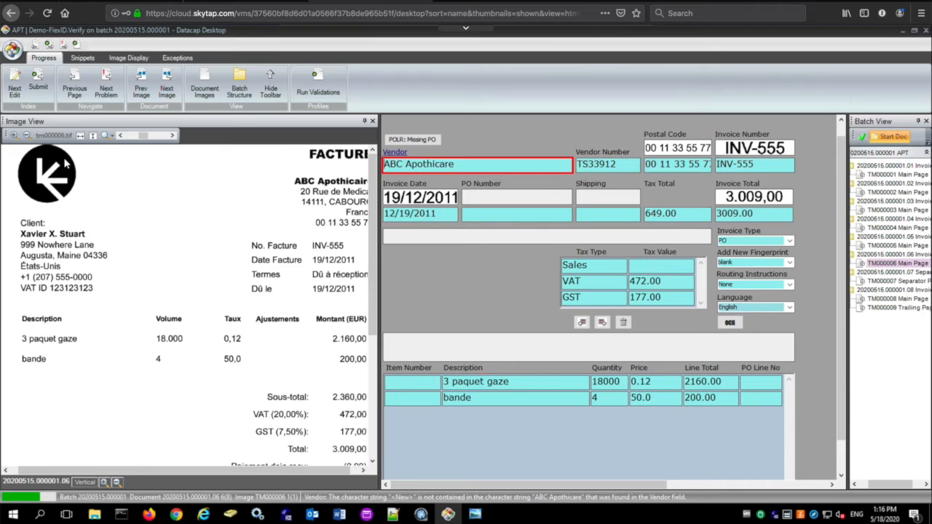
click(37, 81)
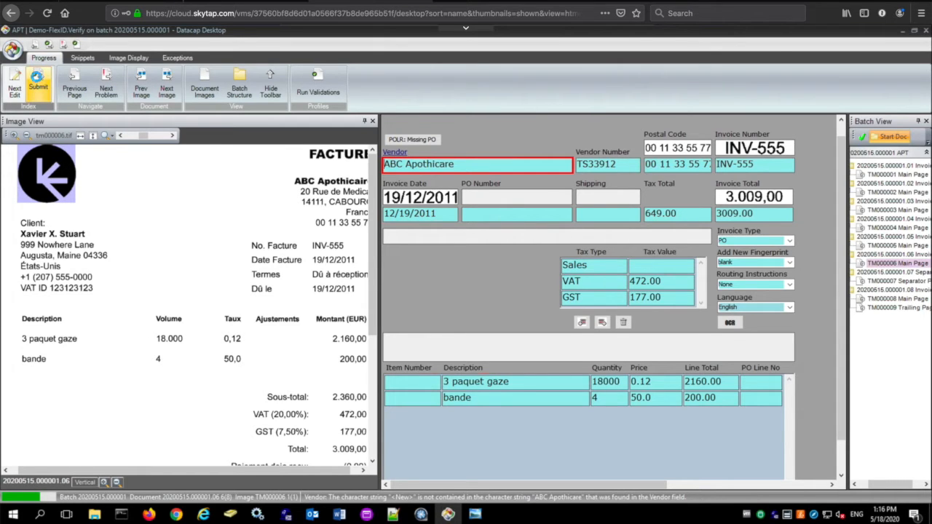
- Submit the last invoice and finish the batch
click(37, 81)
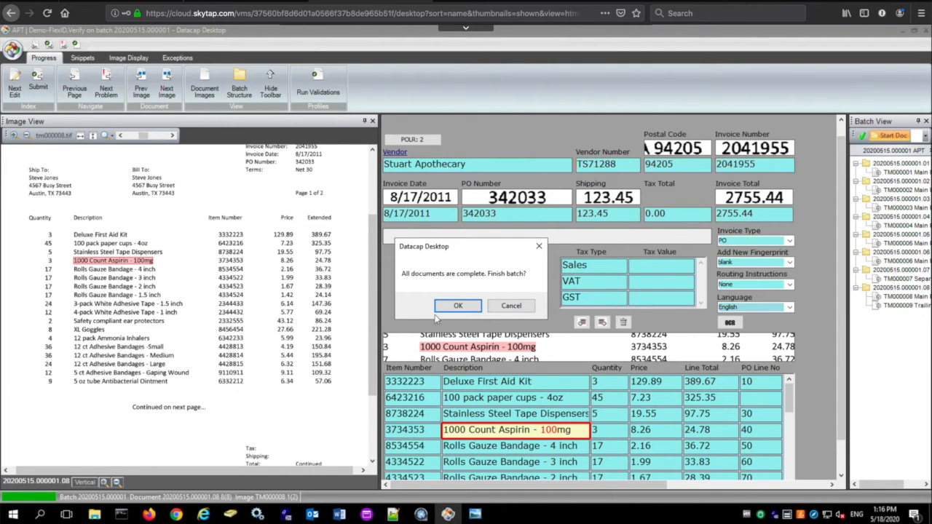
click(473, 311)
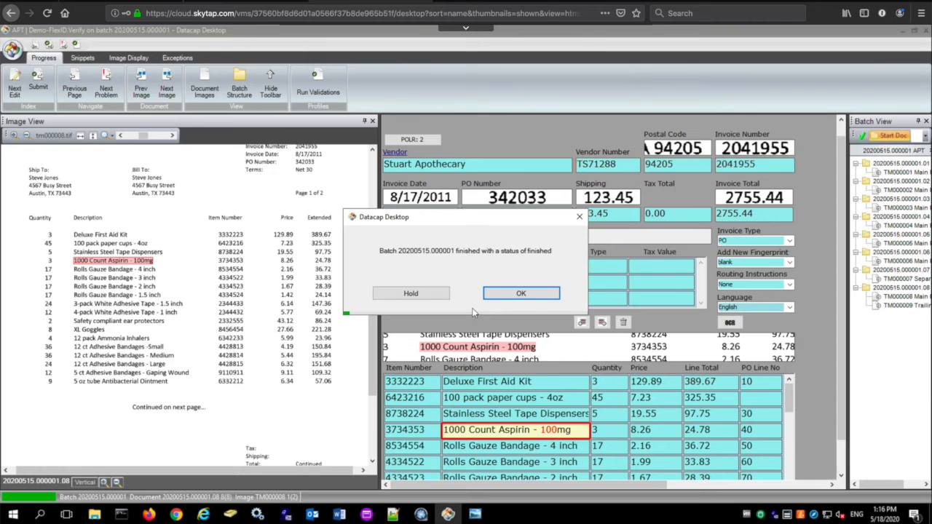
click(515, 293)
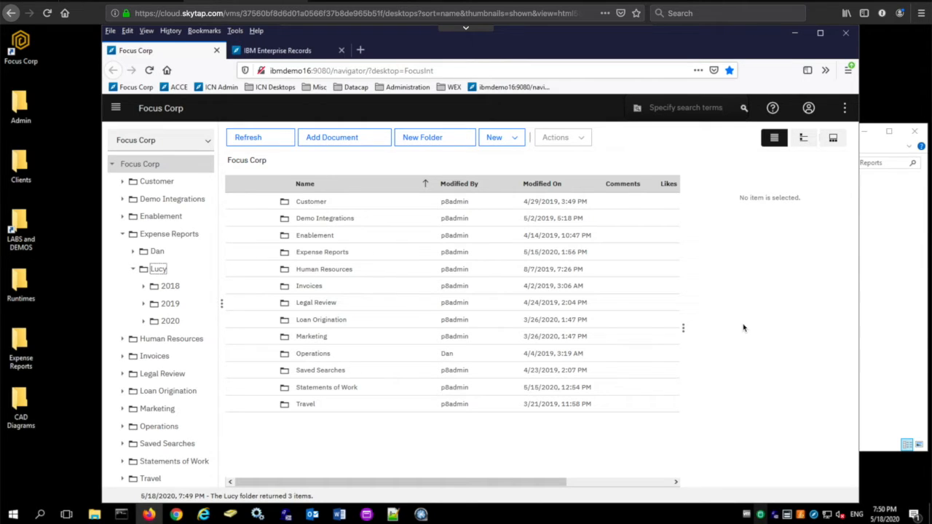
- Drag Expense Report 1 through Expense Report 10 from the Expense Reports folder into Lucy's 2020 folder
click(169, 321)
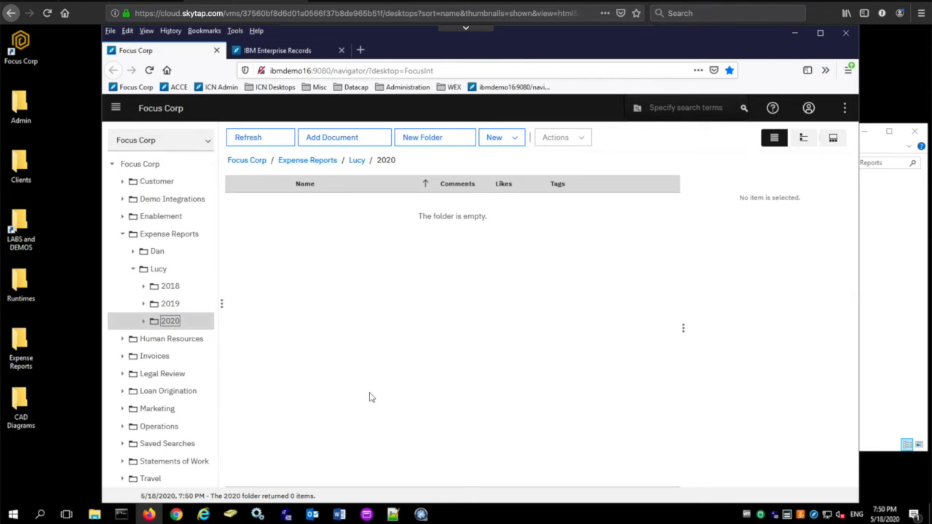
click(95, 515)
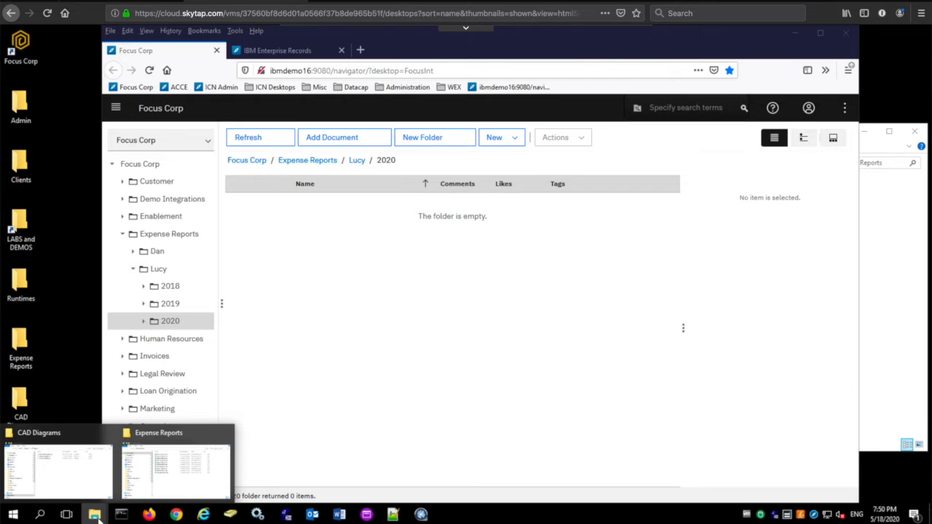
click(175, 470)
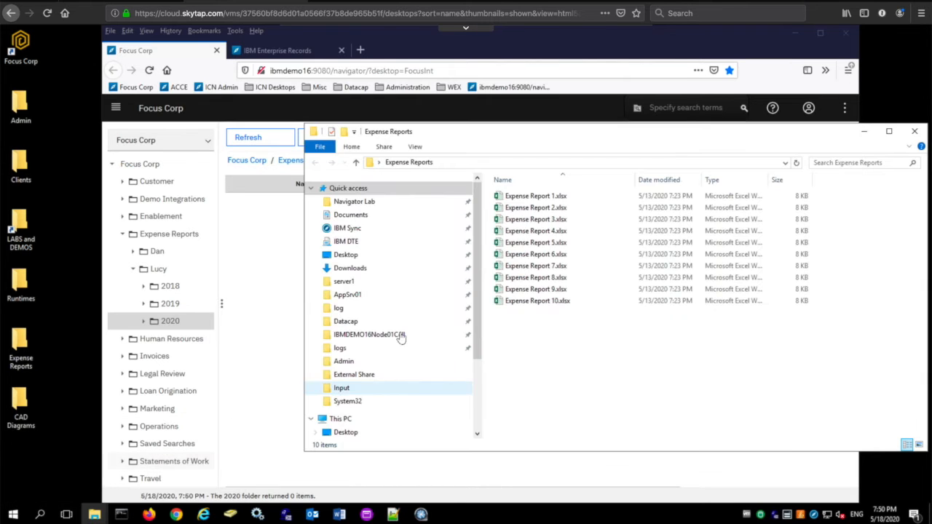
click(537, 196)
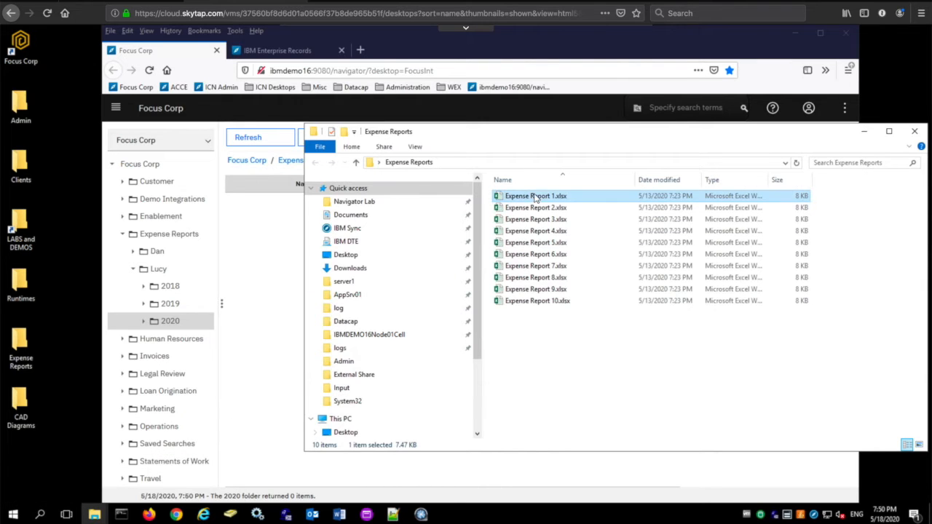
shift+click(539, 301)
drag(539, 289, 260, 287)
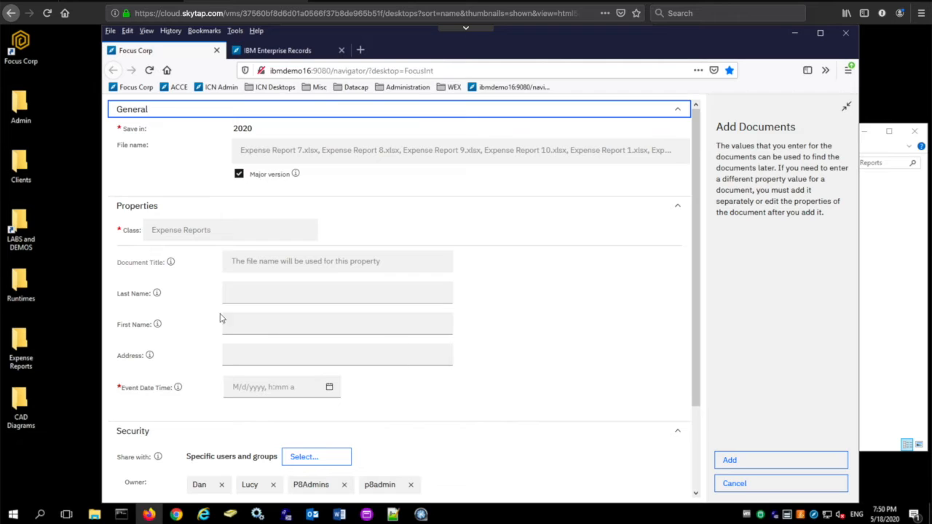
- Enter the employee's last name and first name for the added expense reports
click(274, 291)
text(Smith)
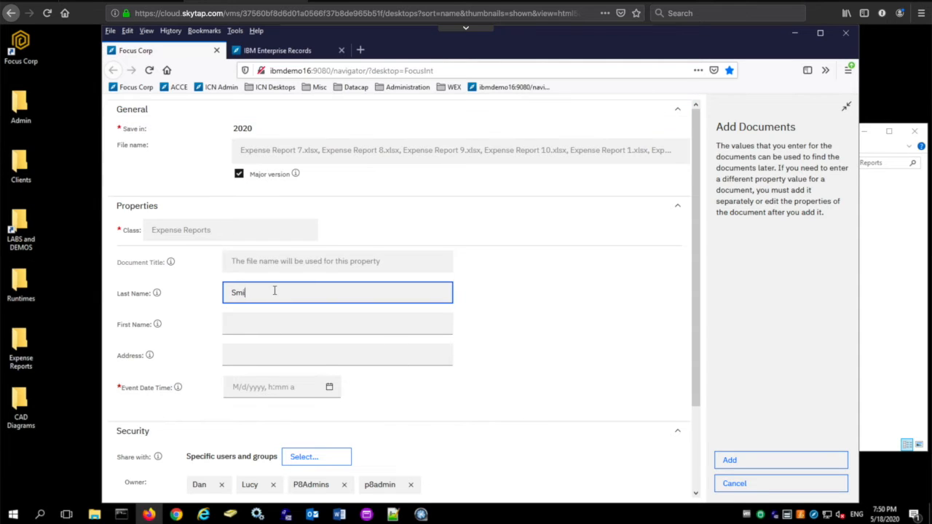
click(247, 327)
text(Lucy)
click(255, 360)
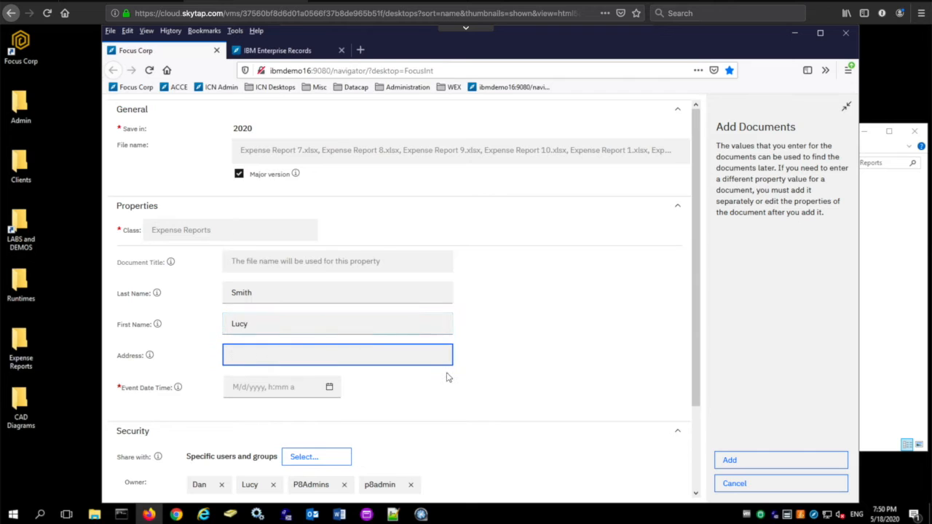
- Set the event date to May 18, 2020 and add the documents
click(329, 388)
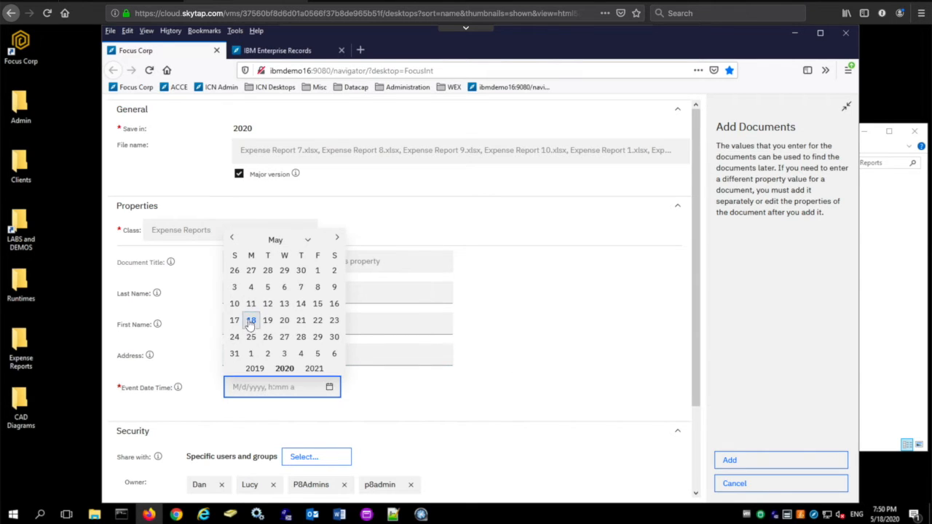
click(250, 321)
click(730, 462)
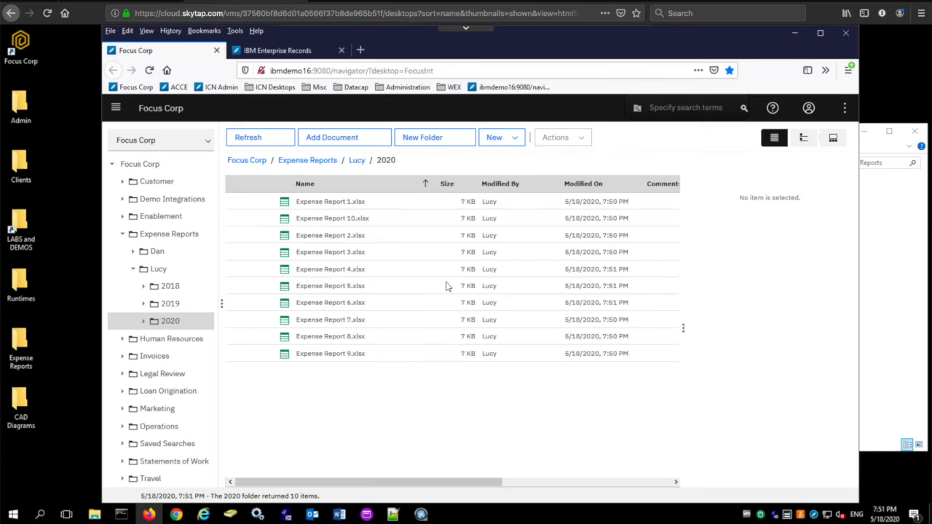
- Edit the properties of Expense Report 1.xlsx, entering the employee's postal address, and save them
click(375, 205)
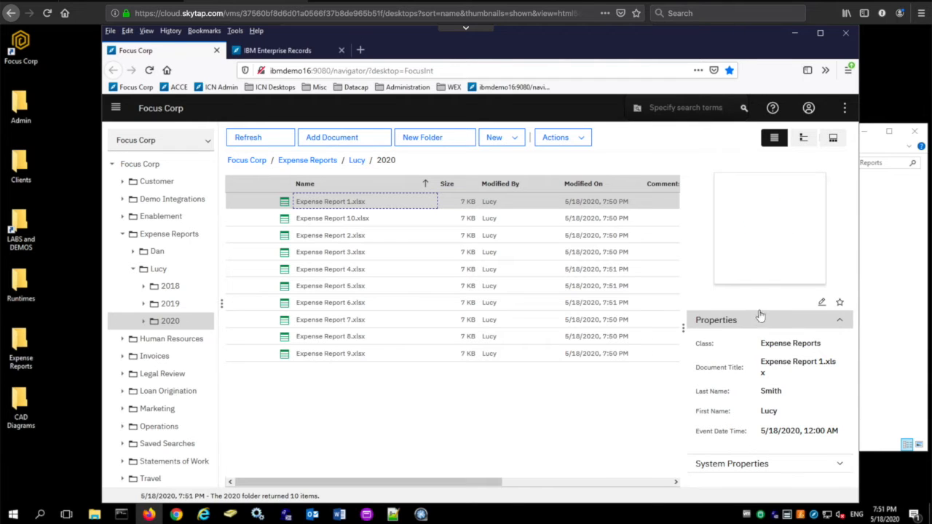
click(823, 305)
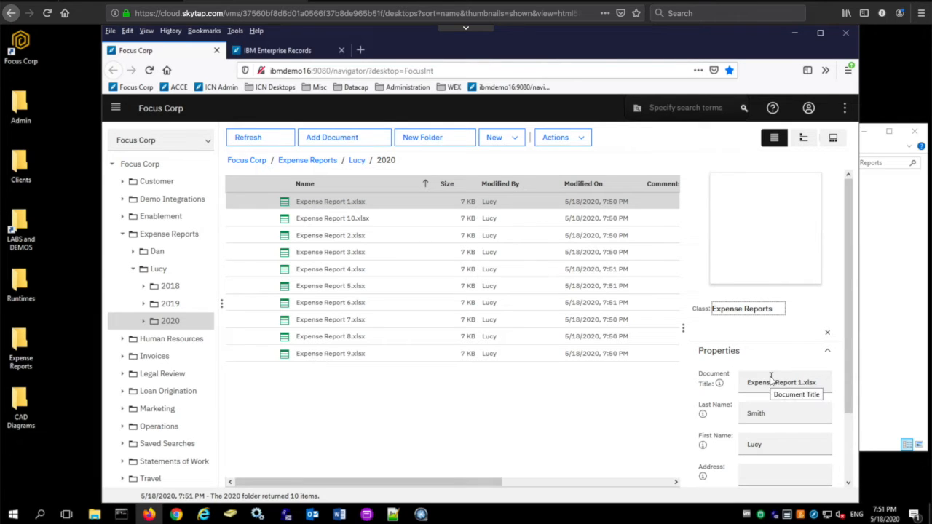
scroll(725, 427, down, 2)
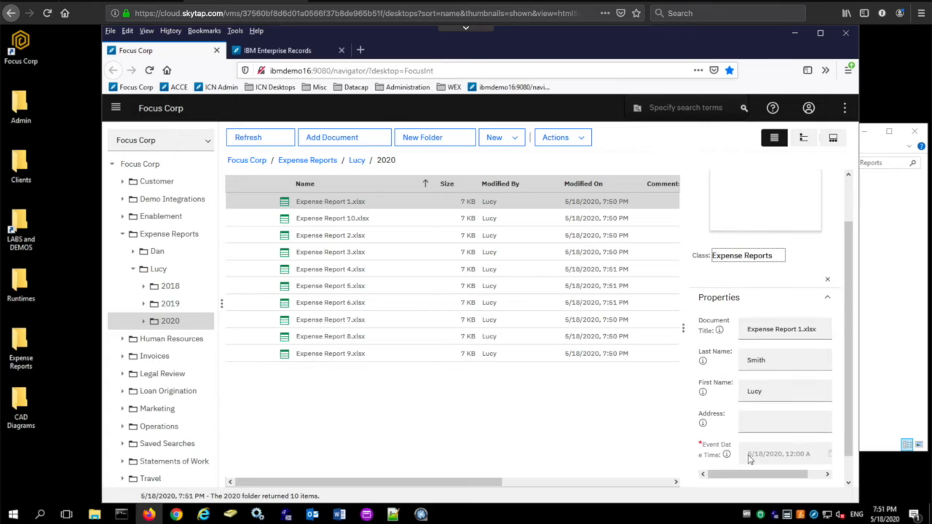
click(754, 423)
text(123 Main)
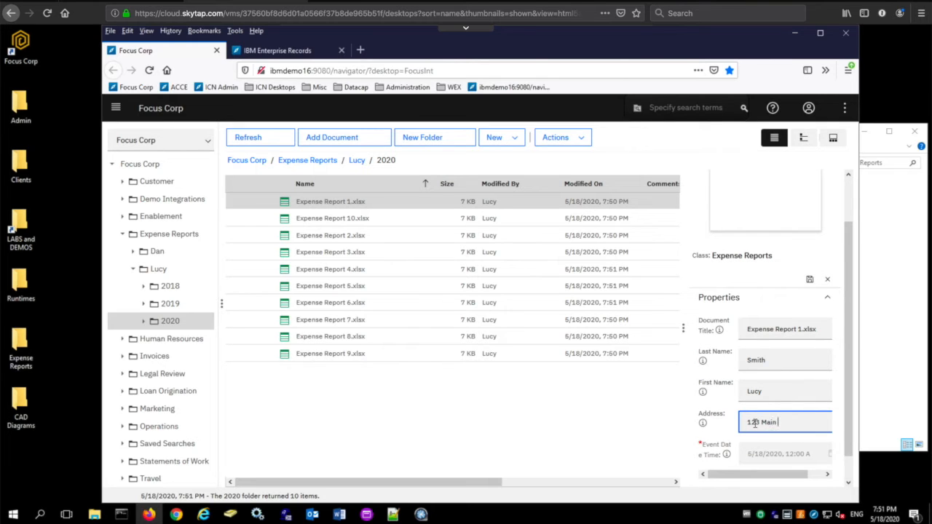
text( St, Philadelp)
key(BackSpace)
text(lphia, PA)
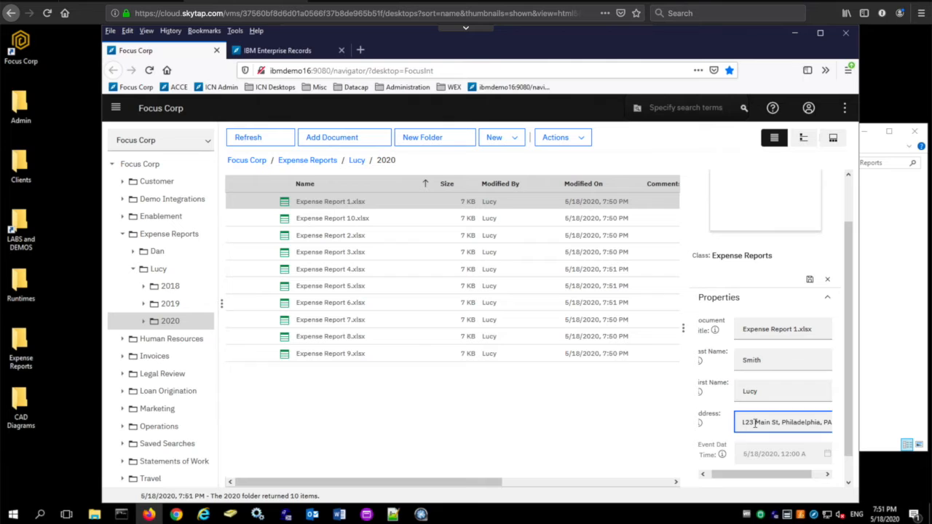
click(809, 282)
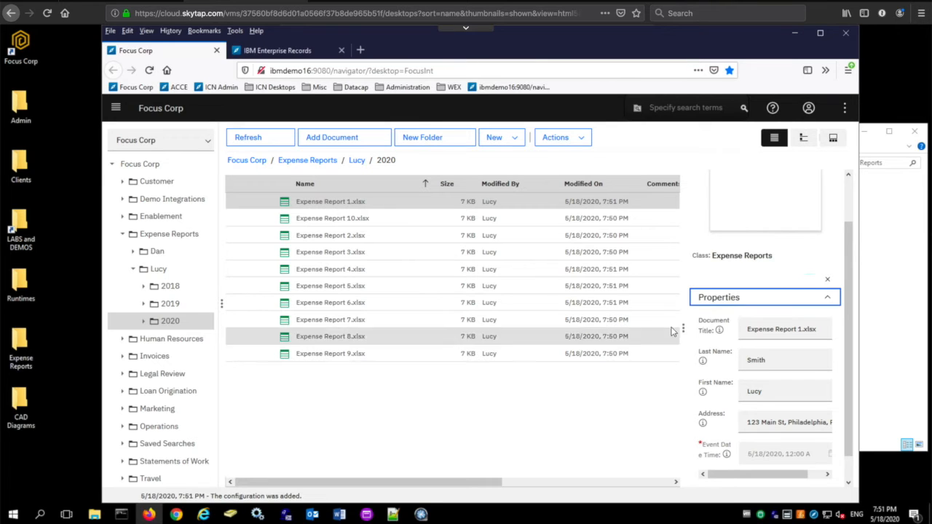
- Switch to the Chrome window and drag WaterPump2020.dwg from CAD Diagrams into the Engineering Documents folder
click(175, 515)
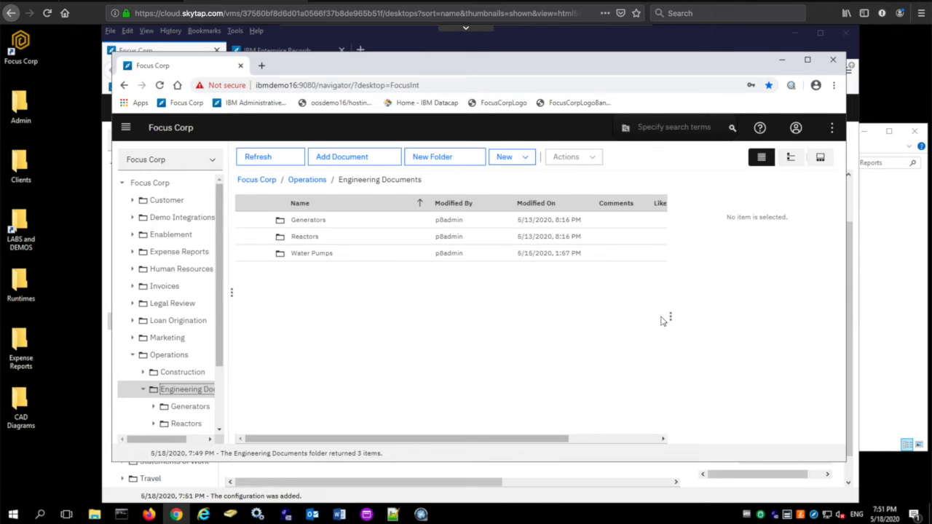
mouse_move(95, 516)
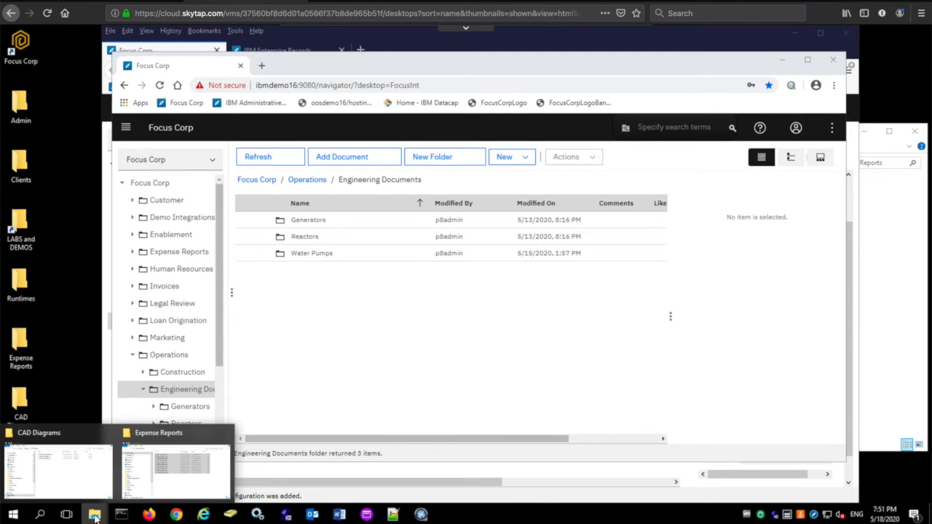
click(86, 470)
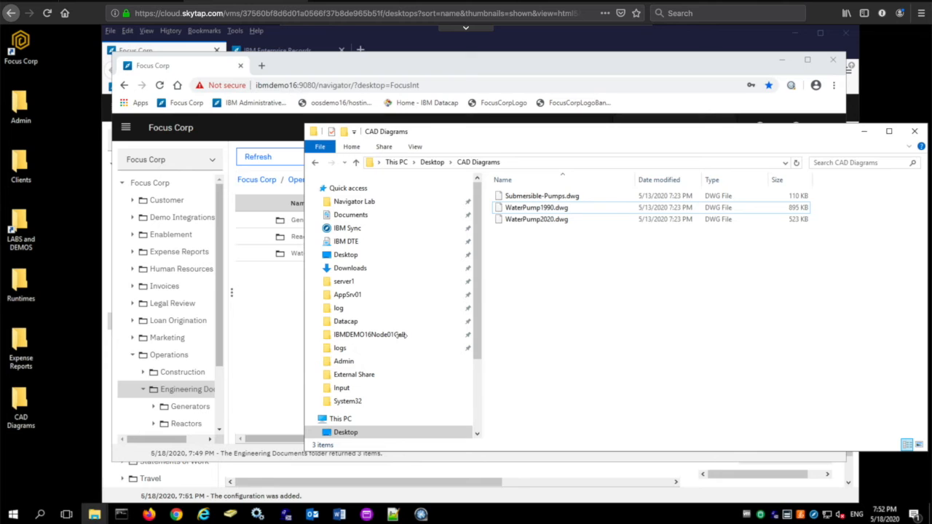
click(561, 220)
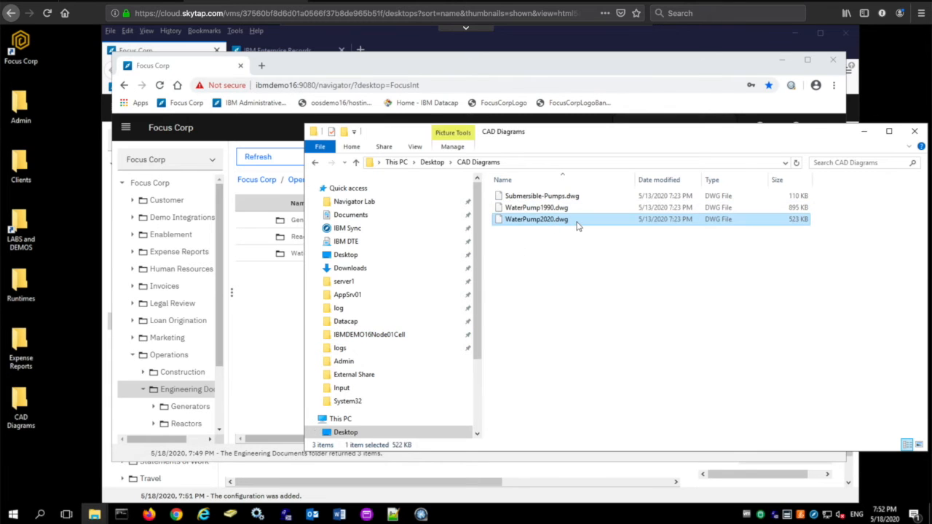
drag(559, 222, 278, 323)
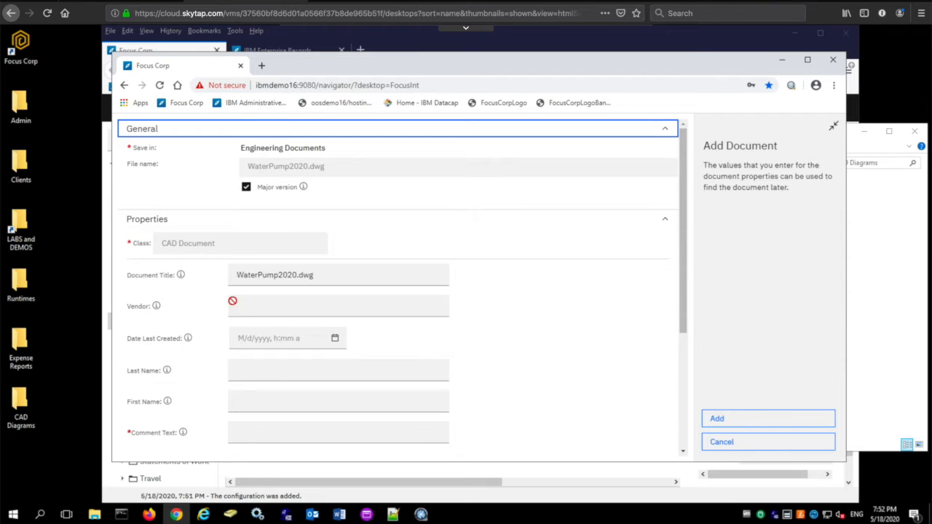
- Fill in the CAD document's date last created as May 18, 2020 and comment as GE 2020 water pump, and add it
click(316, 340)
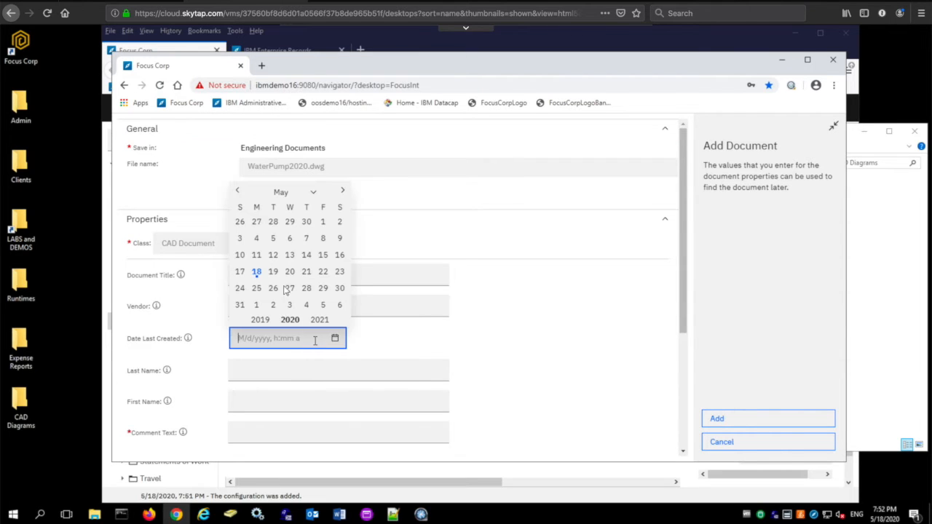
click(257, 273)
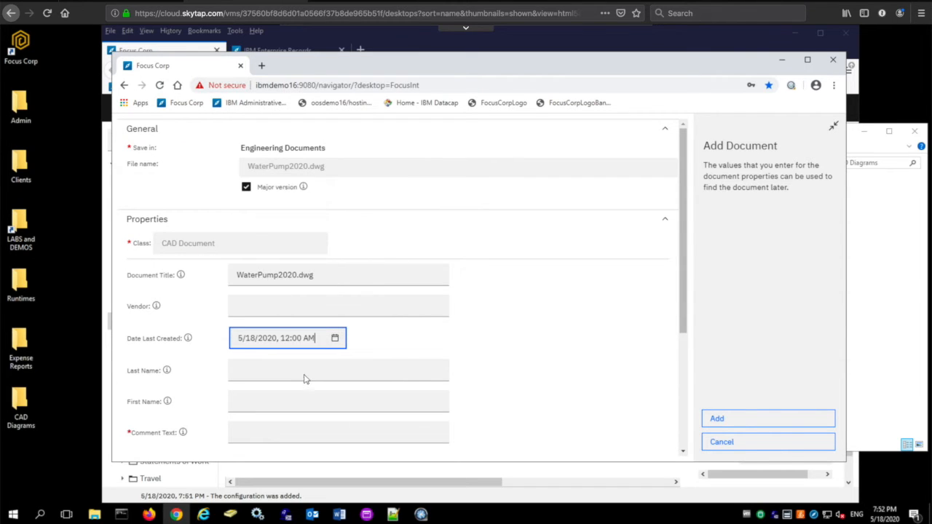
click(266, 434)
text(Ge 20)
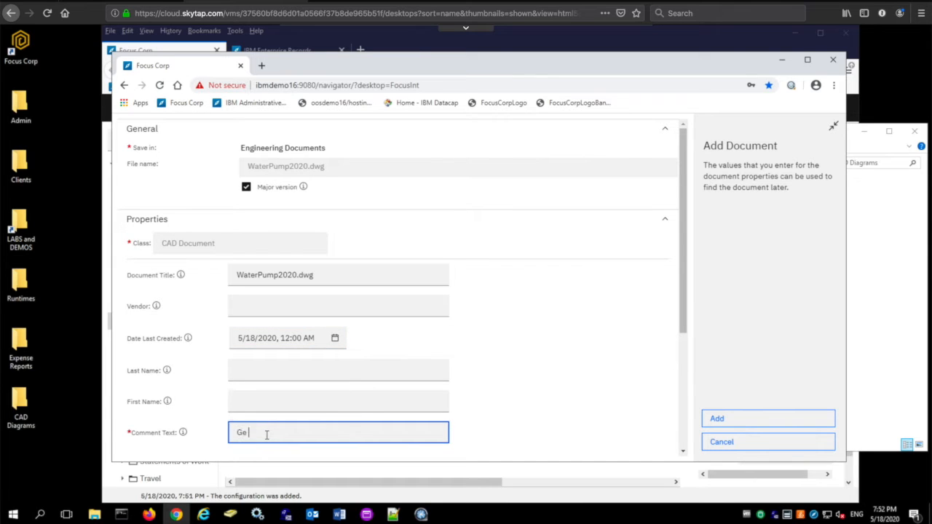
text(20)
key(BackSpace)
key(BackSpace)
text(2020 water pump)
click(727, 418)
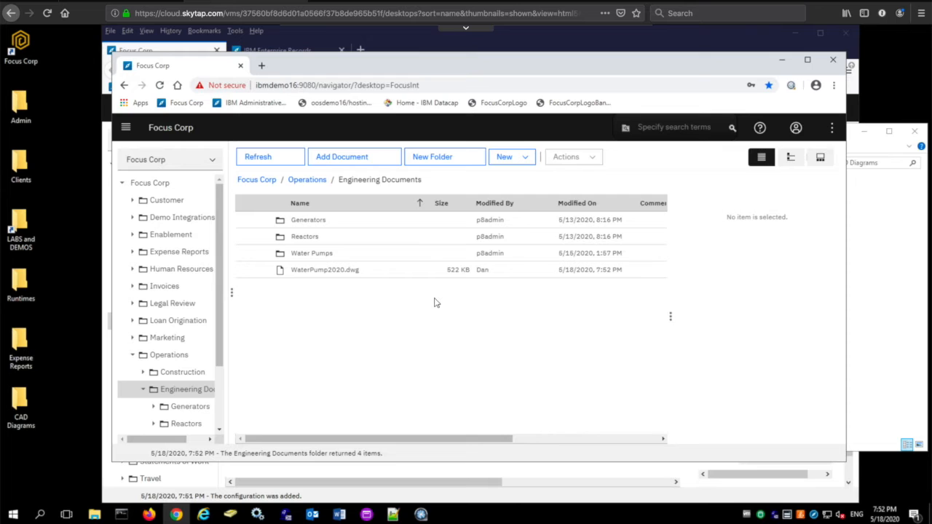
- Move WaterPump2020.dwg into the Water Pumps subfolder, then open that folder and select the file
click(346, 271)
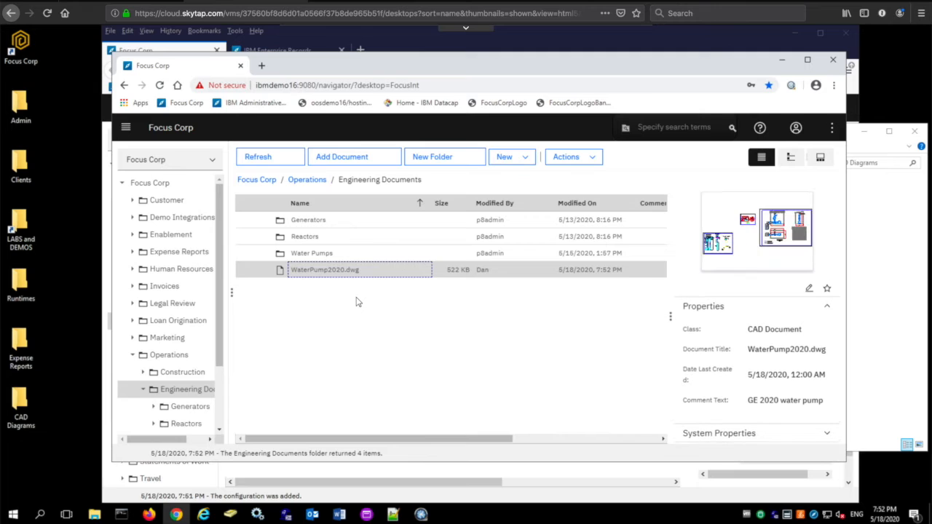
drag(313, 271, 311, 254)
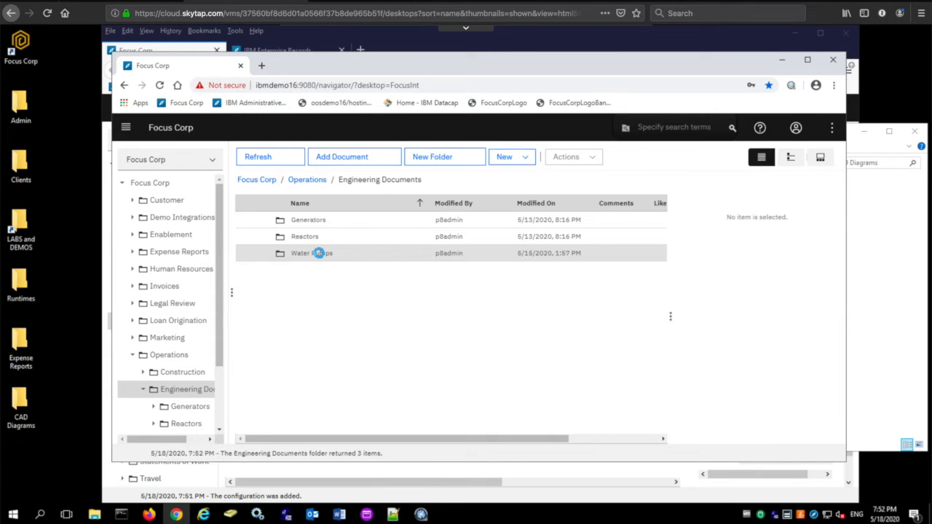
double_click(319, 252)
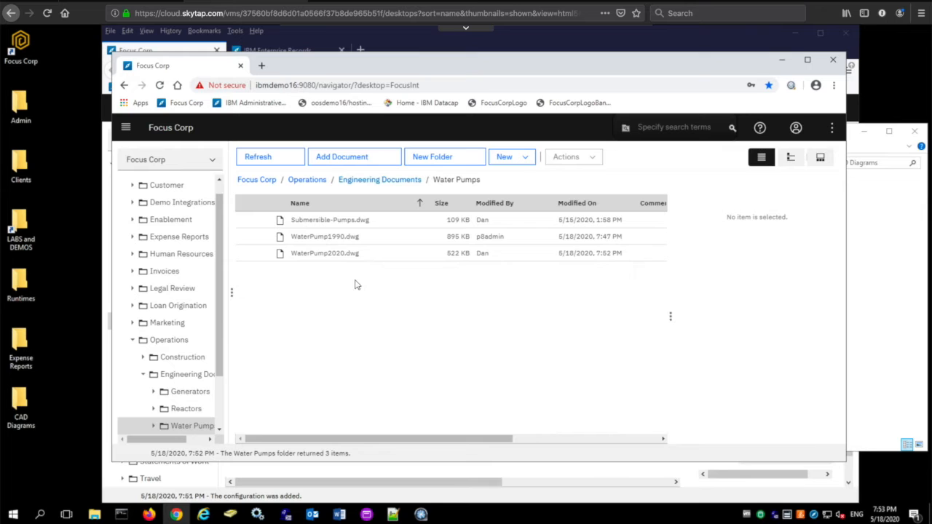
click(326, 253)
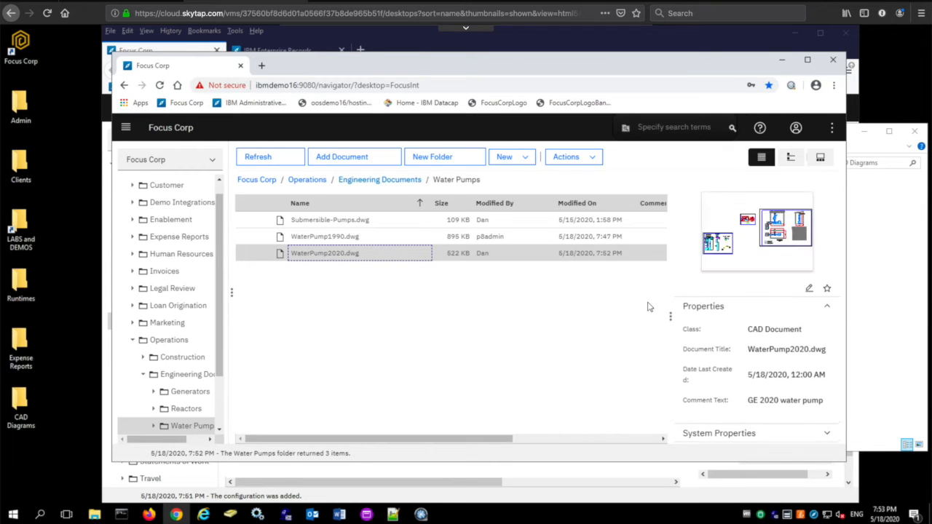
- Switch to filmstrip view and pan around the WaterPump2020.dwg drawing preview
click(823, 157)
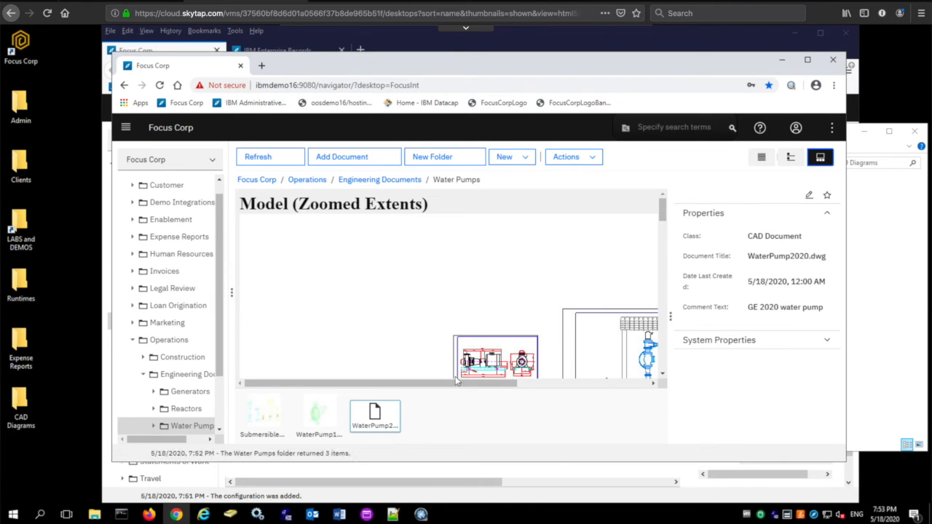
drag(462, 384, 550, 384)
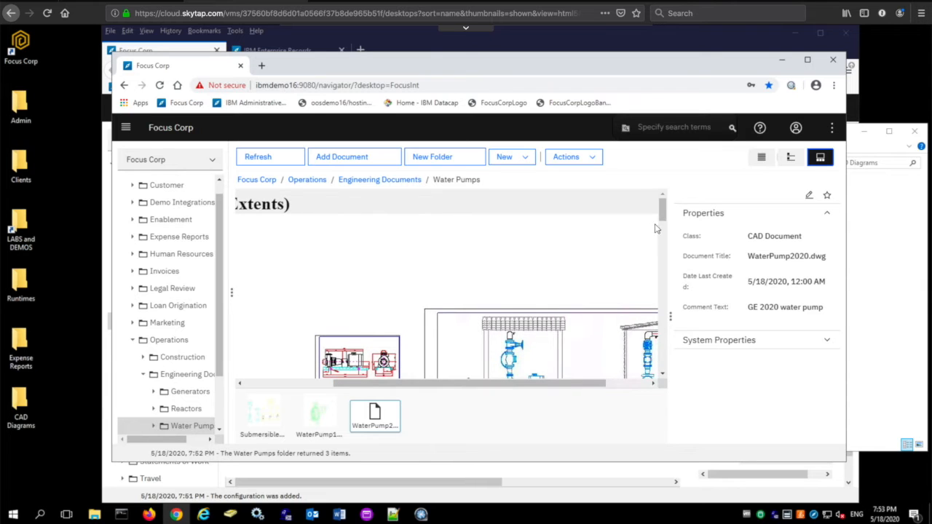
drag(665, 220, 661, 233)
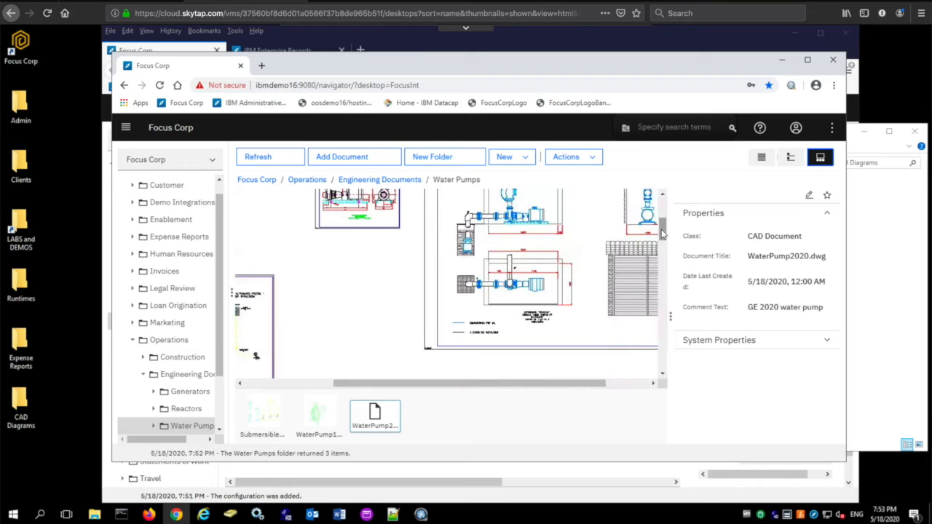
drag(520, 386, 491, 383)
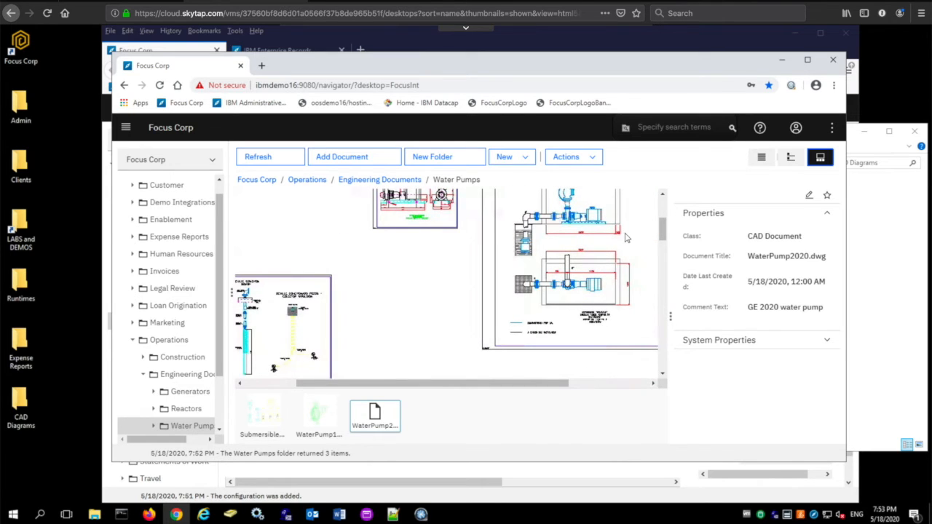
- In the detail view, add the tags ge, 2020 and waterpump to WaterPump2020.dwg
click(797, 160)
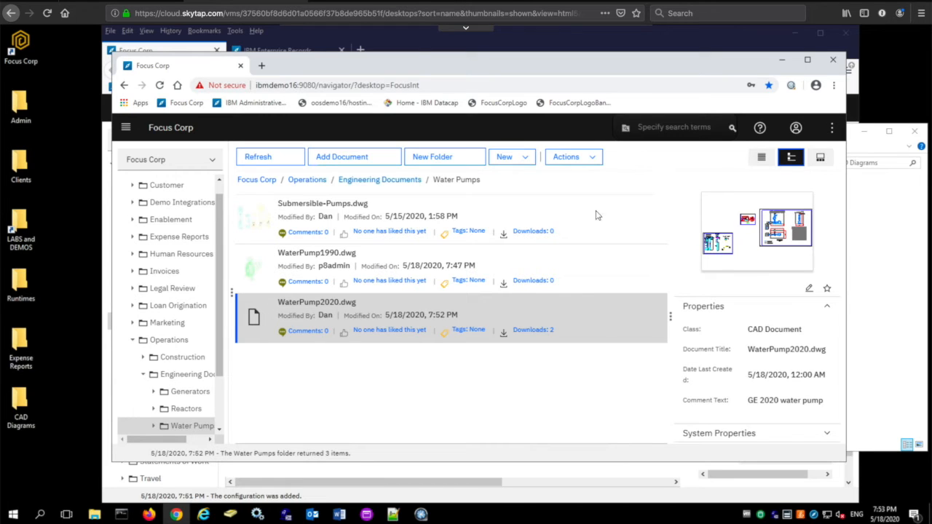
click(461, 334)
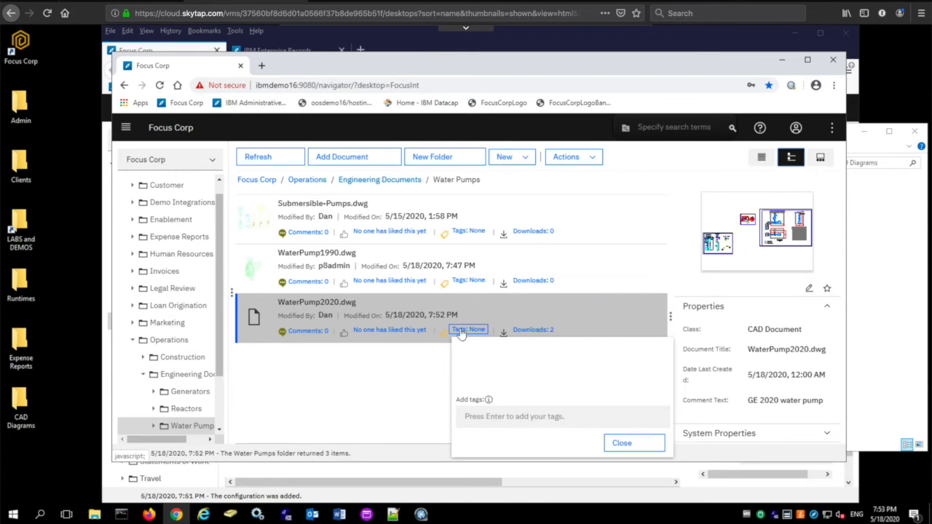
text(ge)
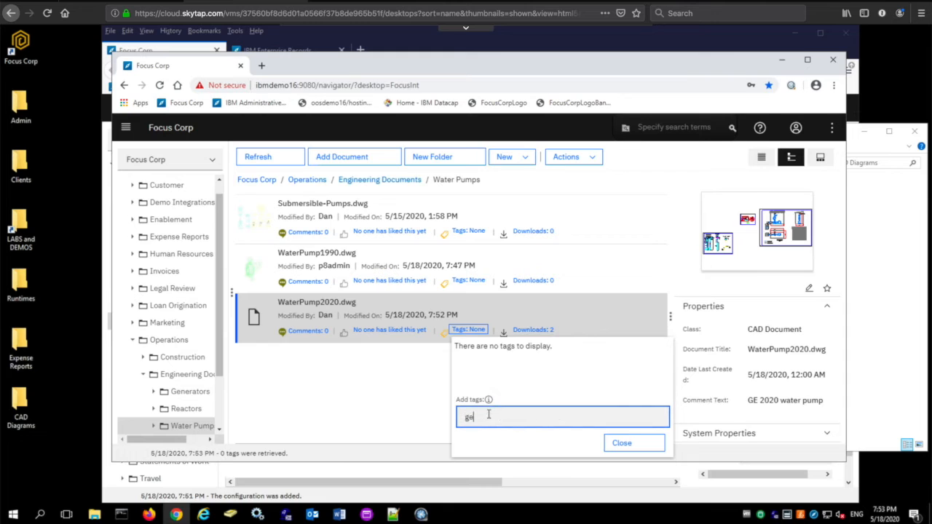
key(Return)
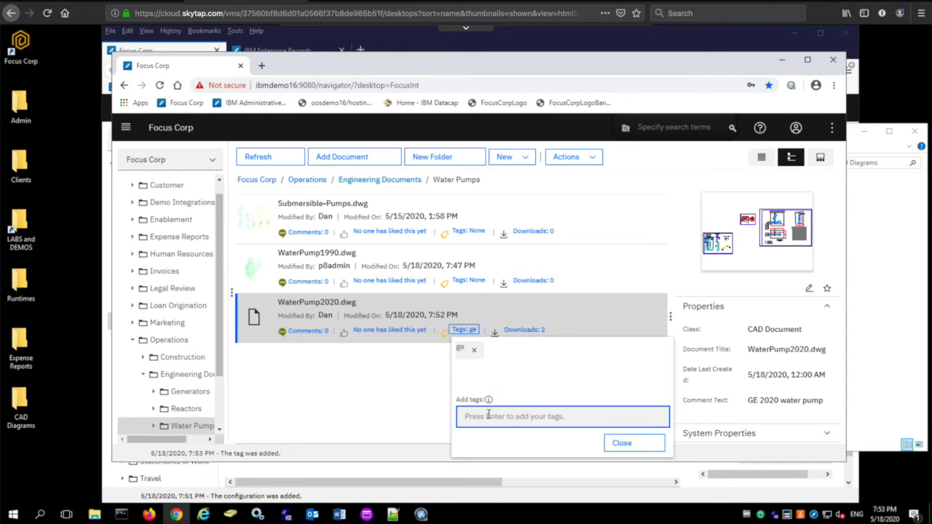
text(2020)
key(Return)
text(waterpump)
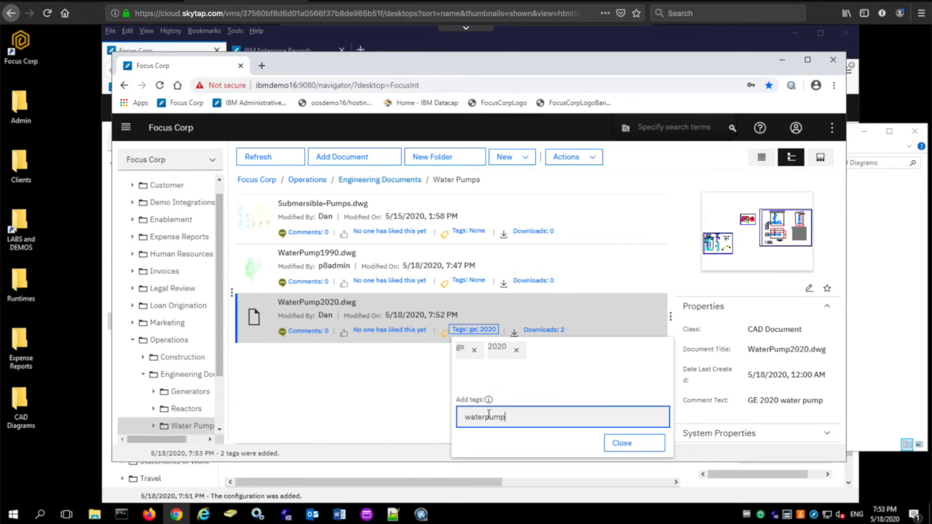
key(Return)
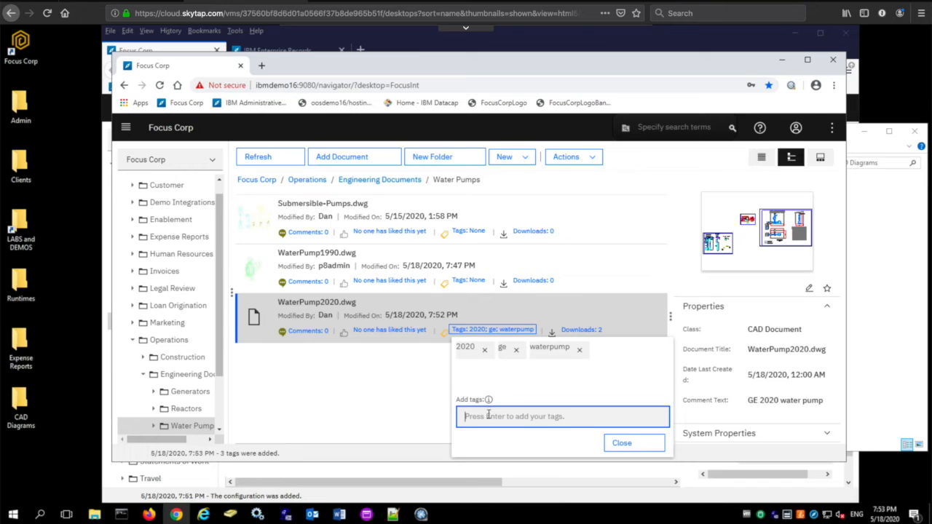
click(615, 444)
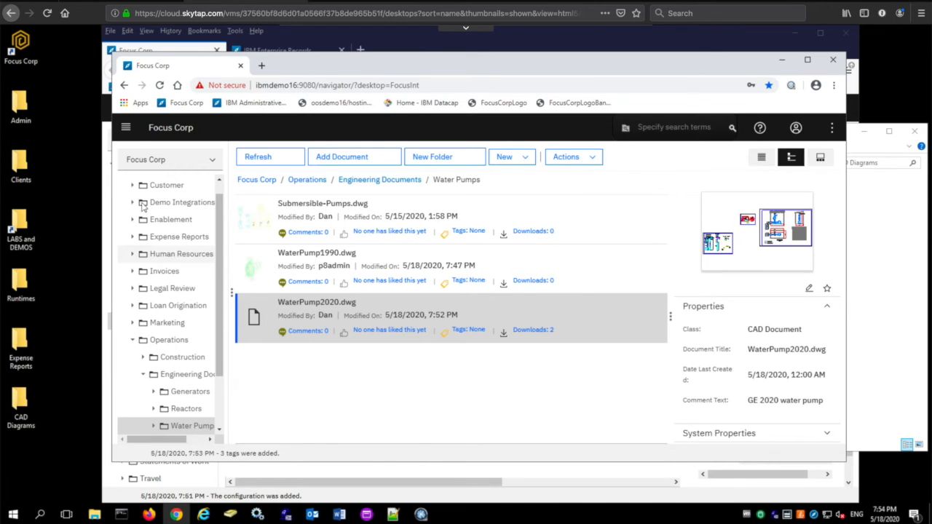
- Open the content search feature and run the saved search Invoice 4/2019
click(126, 129)
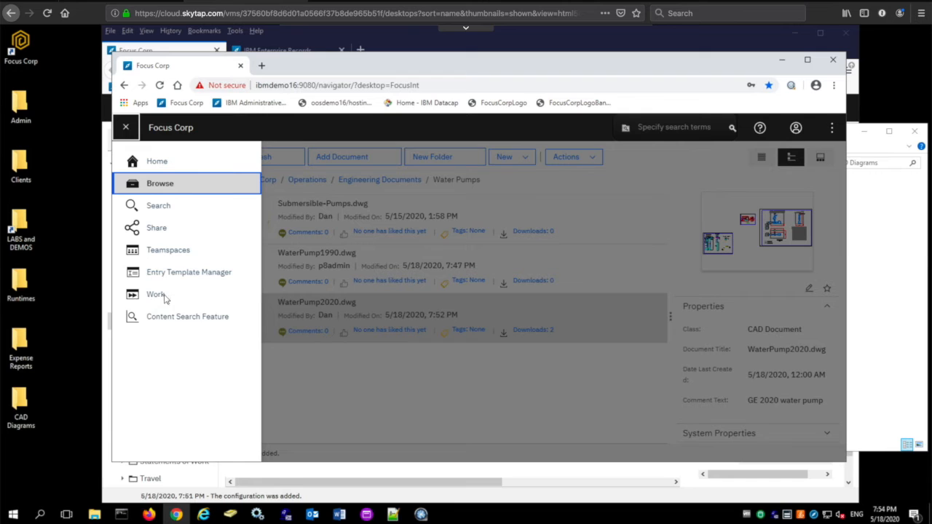
click(163, 324)
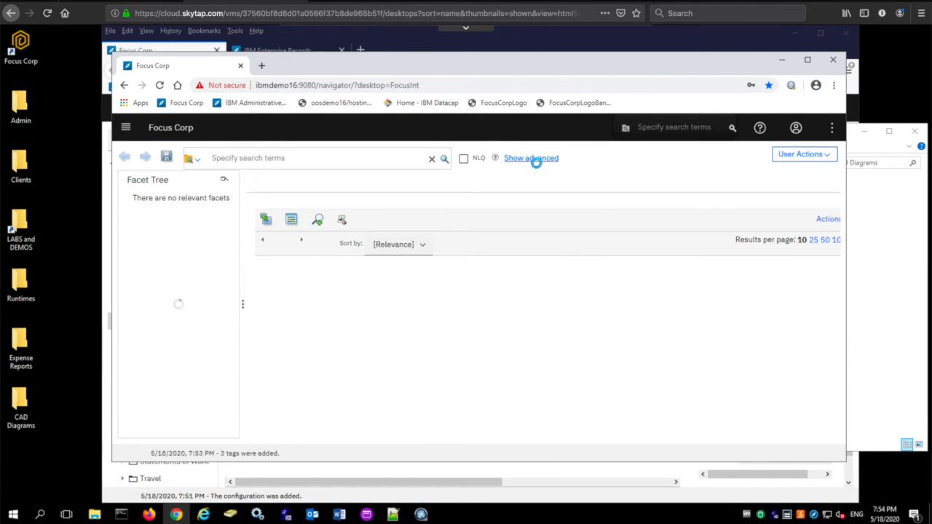
click(541, 160)
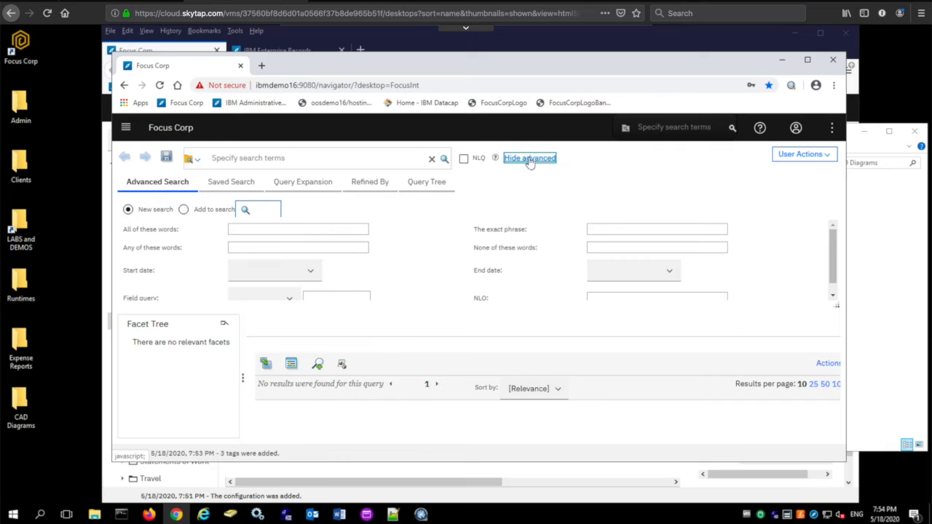
click(234, 182)
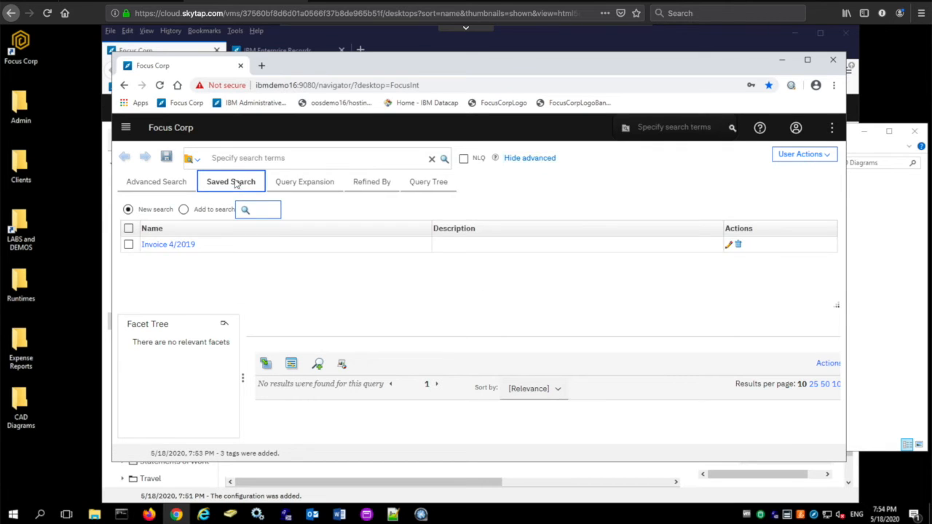
click(174, 244)
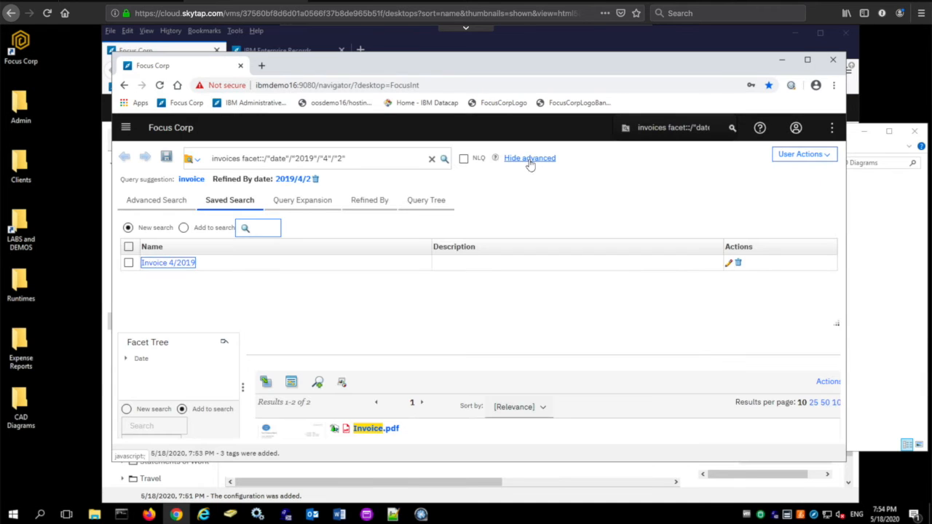
click(530, 160)
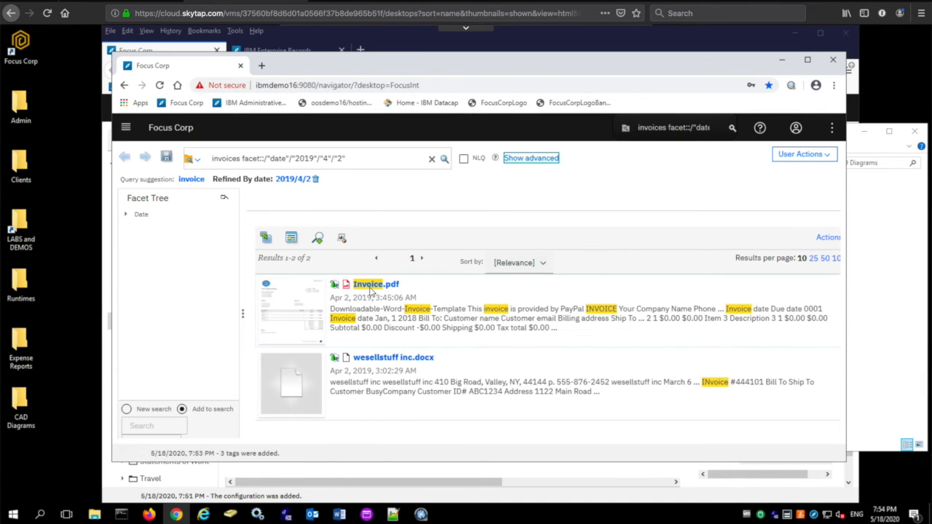
- Open Invoice.pdf from the results in the viewer, scroll through it, and close the viewer
click(371, 291)
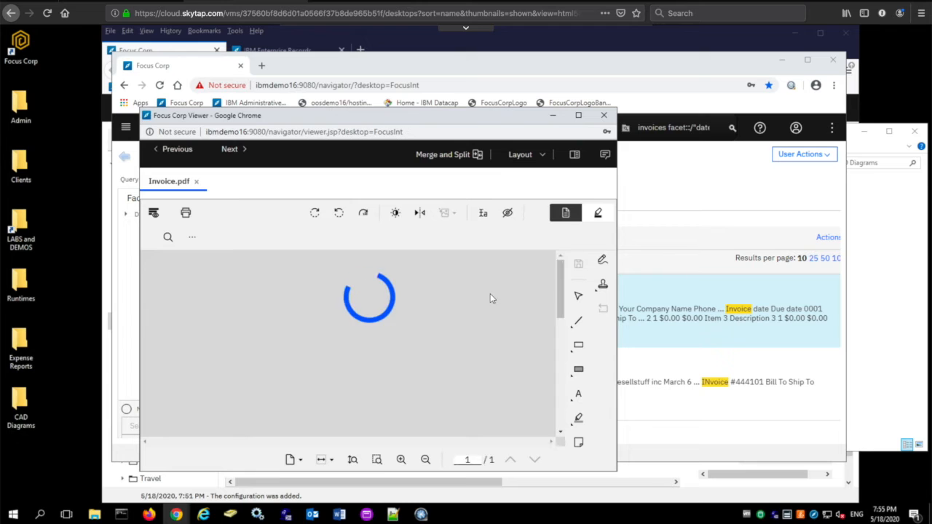
scroll(477, 350, down, 3)
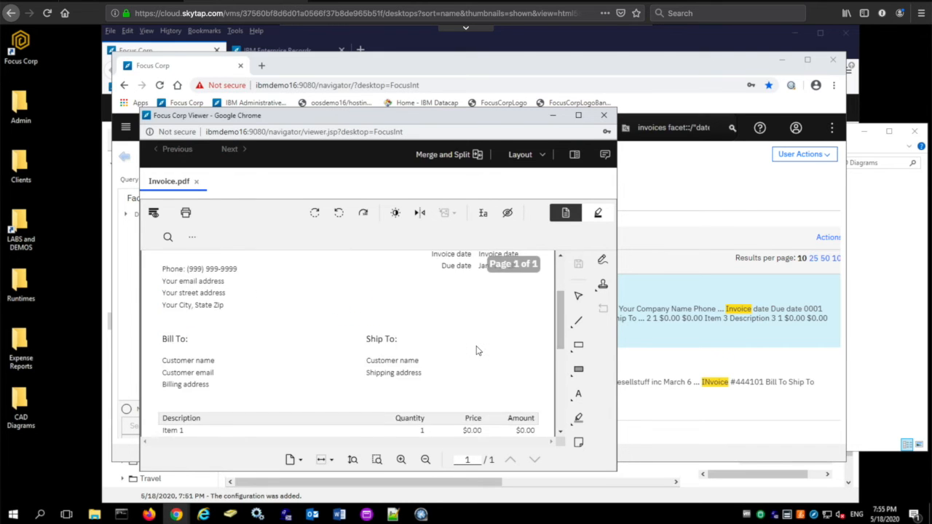
click(605, 115)
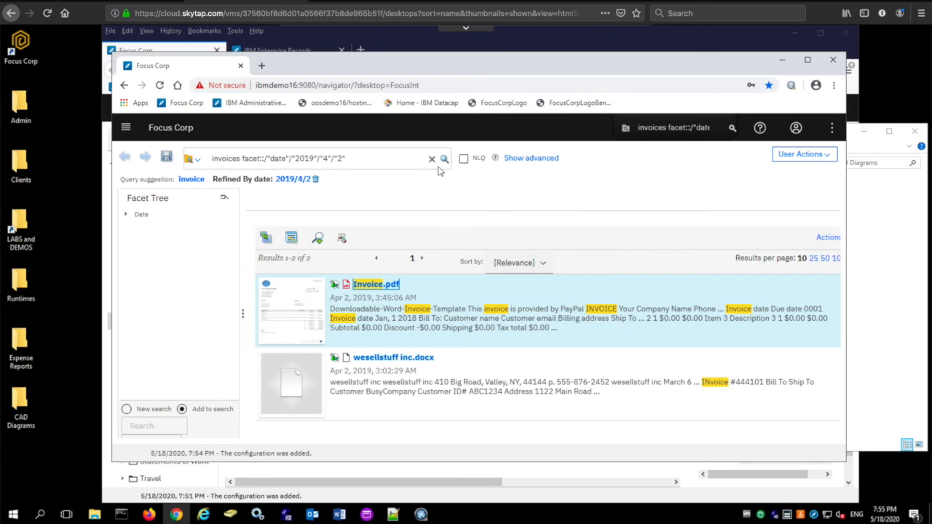
- Clear the query and search the content for statement of work
click(431, 158)
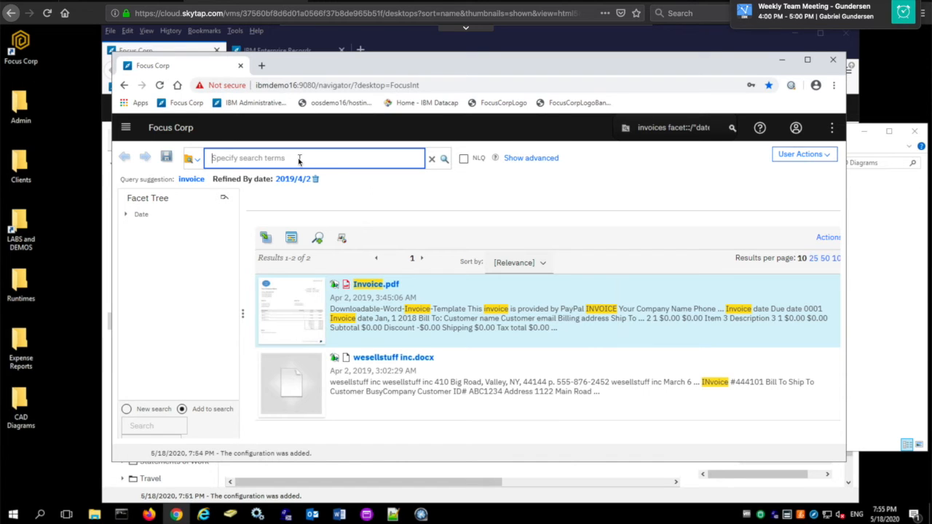
text(state)
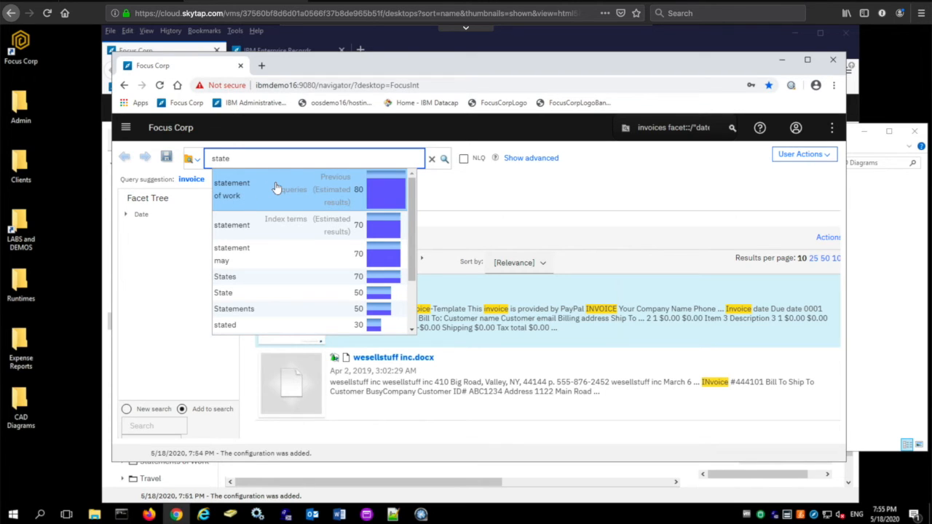
click(275, 184)
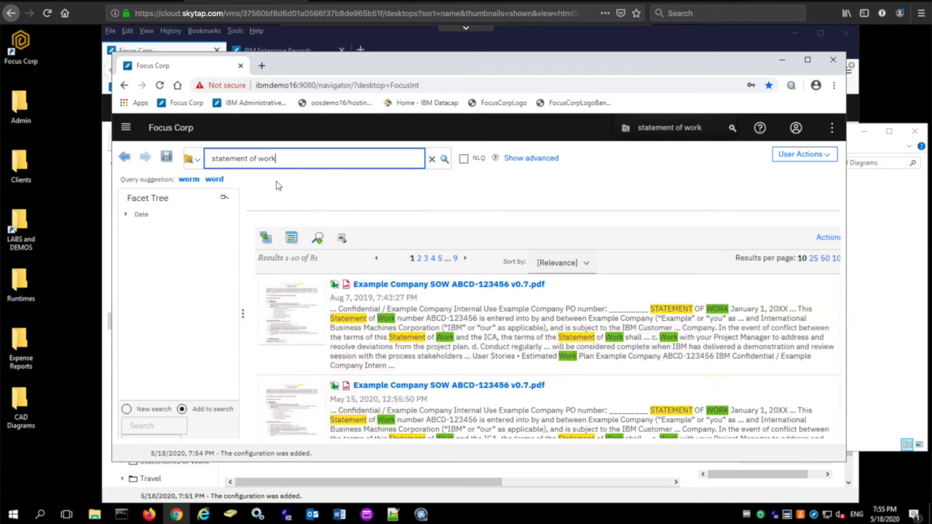
- Refine the search results by the 2020 May date facet and scroll through them
click(126, 215)
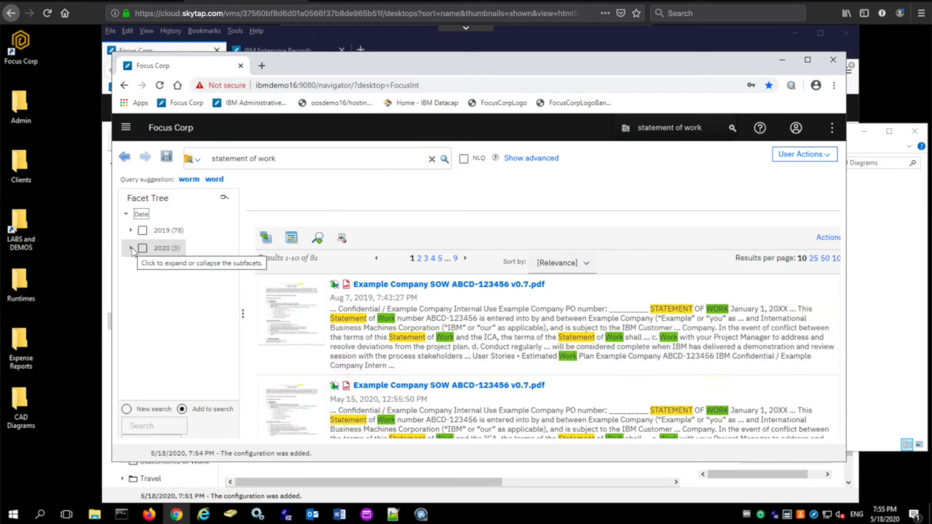
click(132, 249)
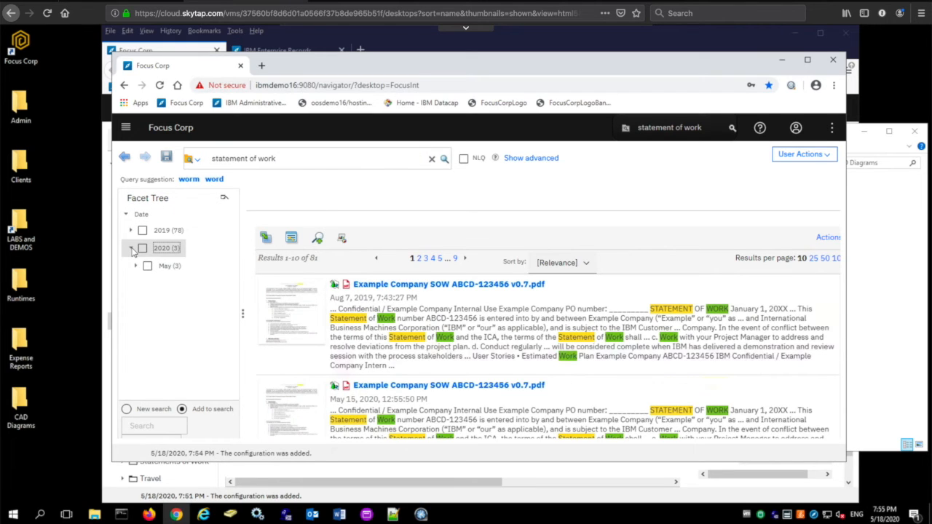
click(168, 266)
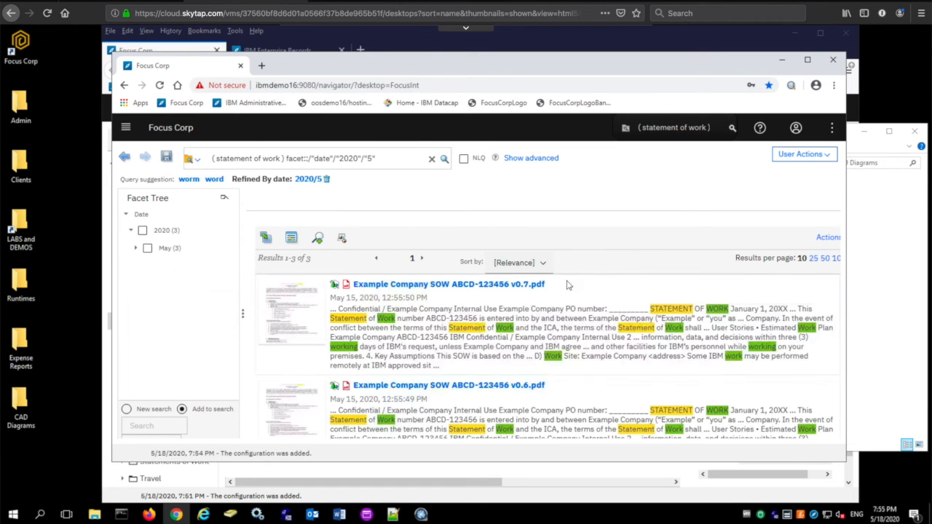
scroll(568, 285, down, 3)
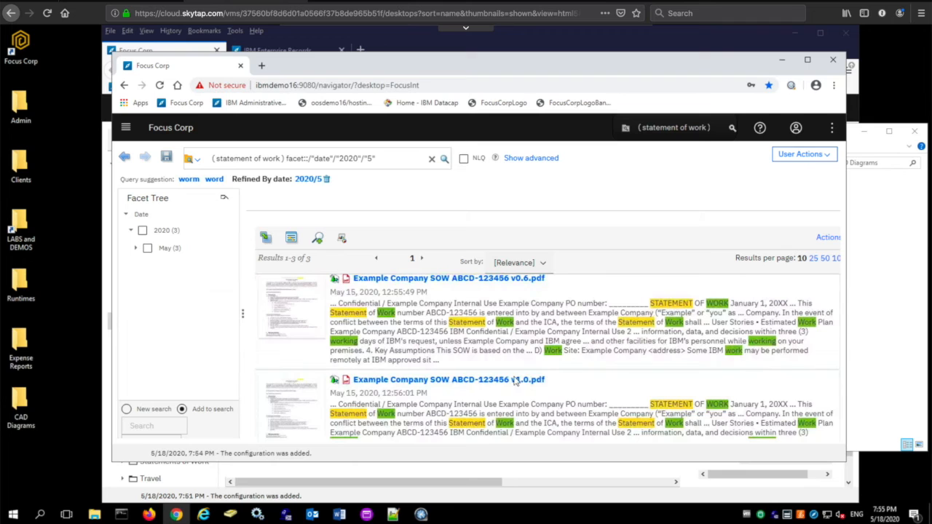
- Open Example Company SOW ABCD-123456 v1.0.pdf from the results in the viewer and close it
click(477, 381)
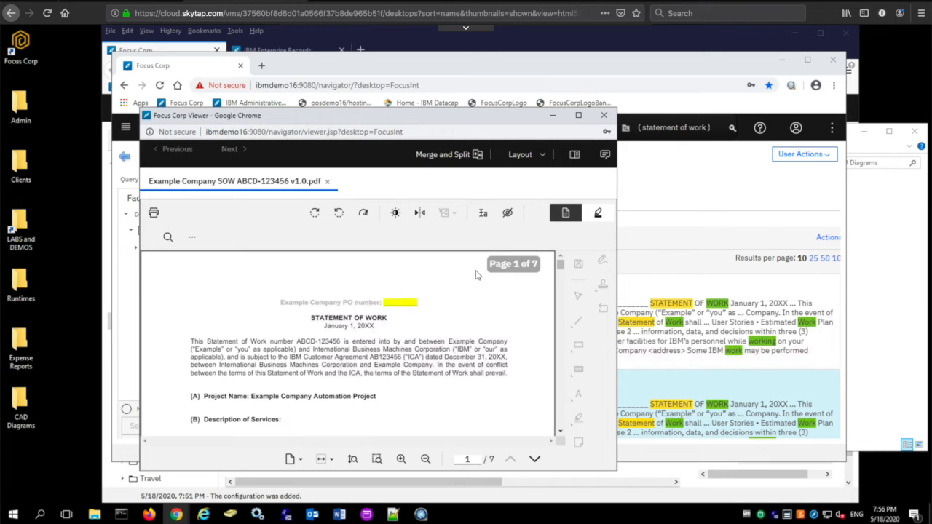
click(605, 115)
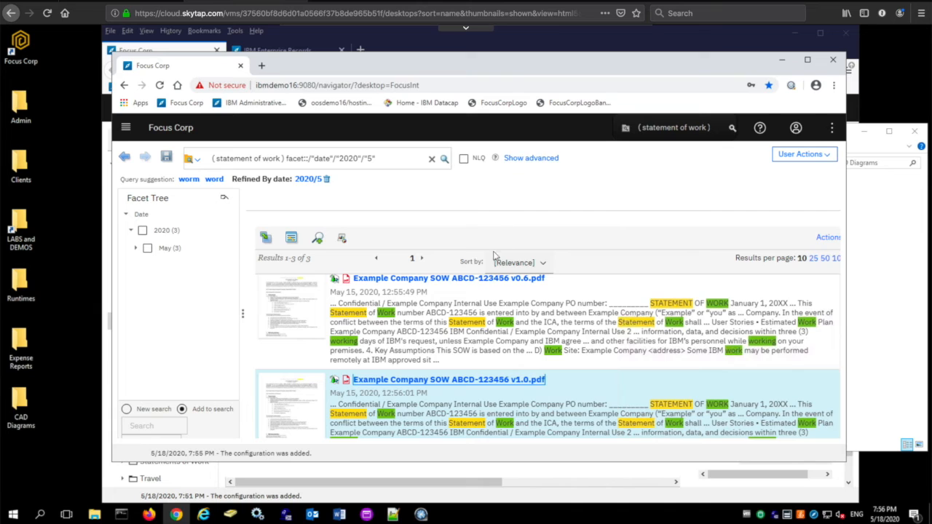
- Launch a Sequential review workflow on Example Company SOW ABCD-123456 v1.0.pdf
right_click(437, 384)
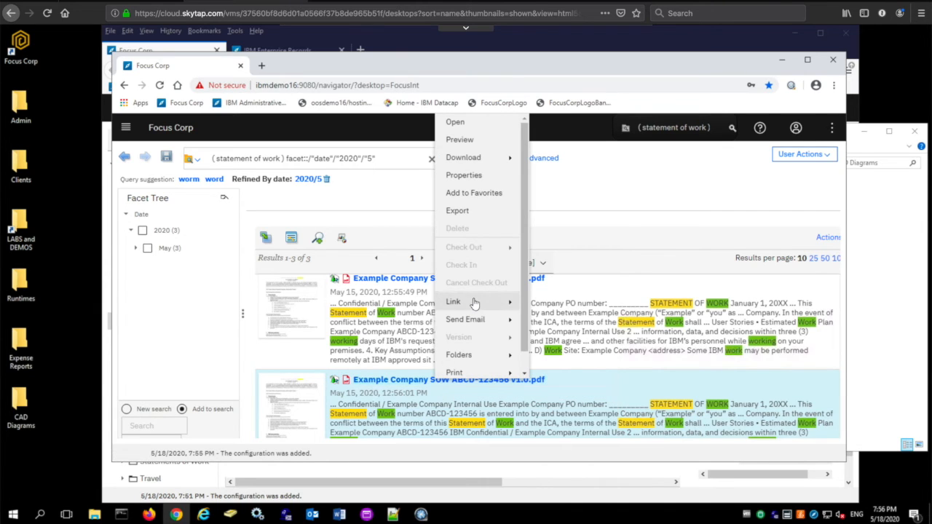
scroll(468, 305, down, 1)
mouse_move(474, 303)
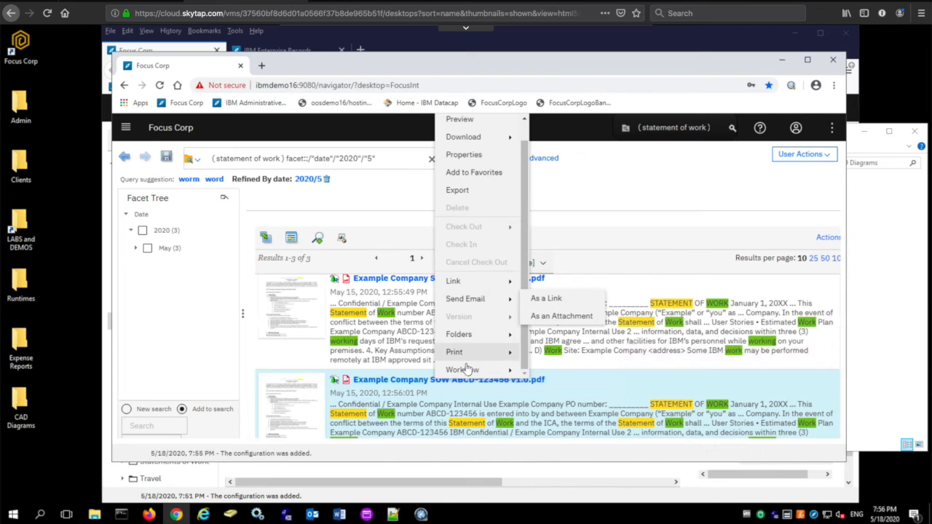
mouse_move(466, 370)
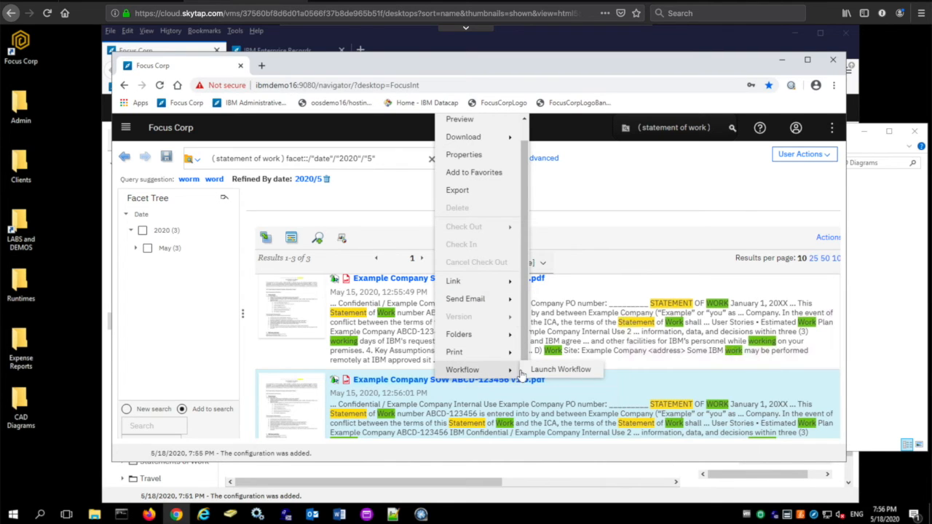
click(560, 370)
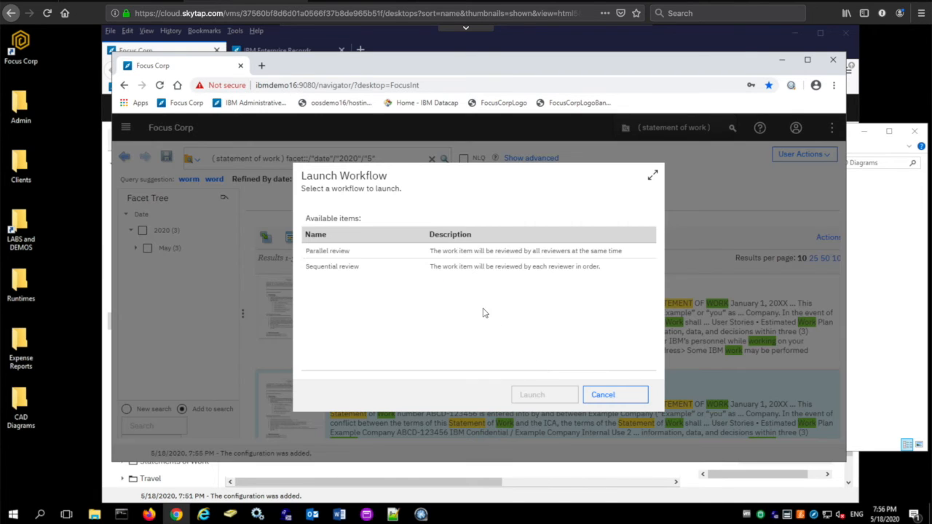
click(442, 270)
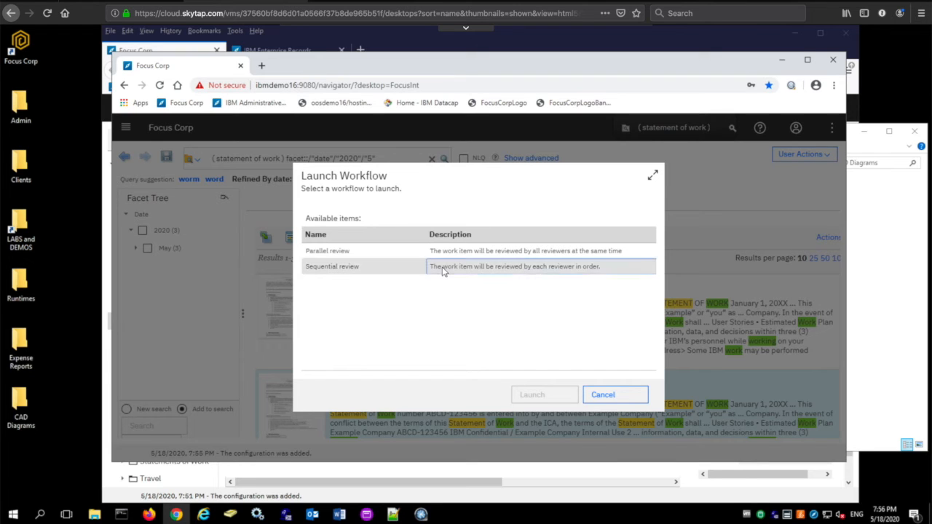
click(540, 398)
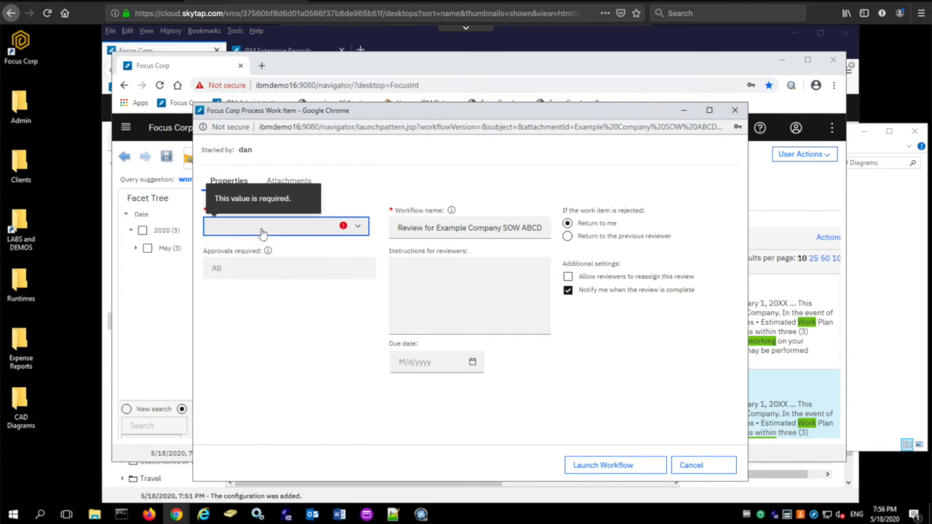
- Search the user directory for the reviewer and add that user as the workflow's reviewer
click(262, 232)
click(258, 259)
text(lucy)
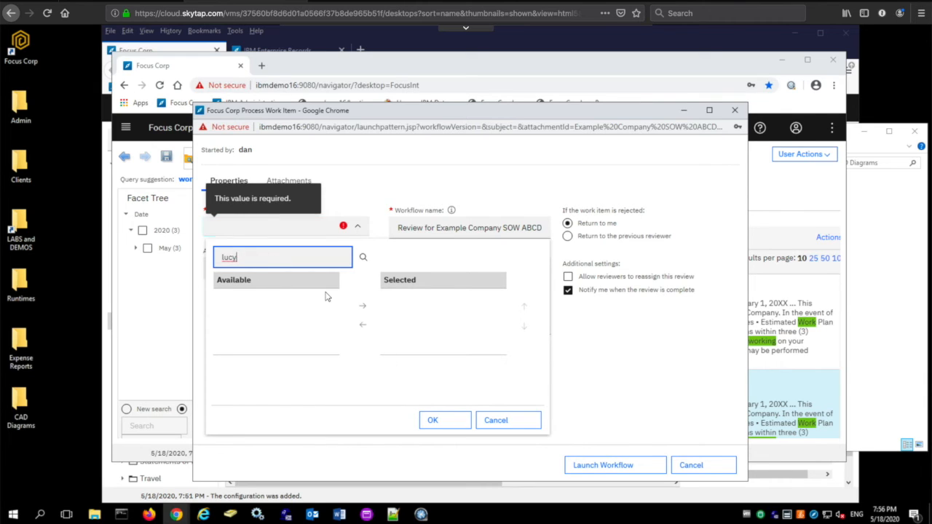
click(266, 303)
double_click(267, 302)
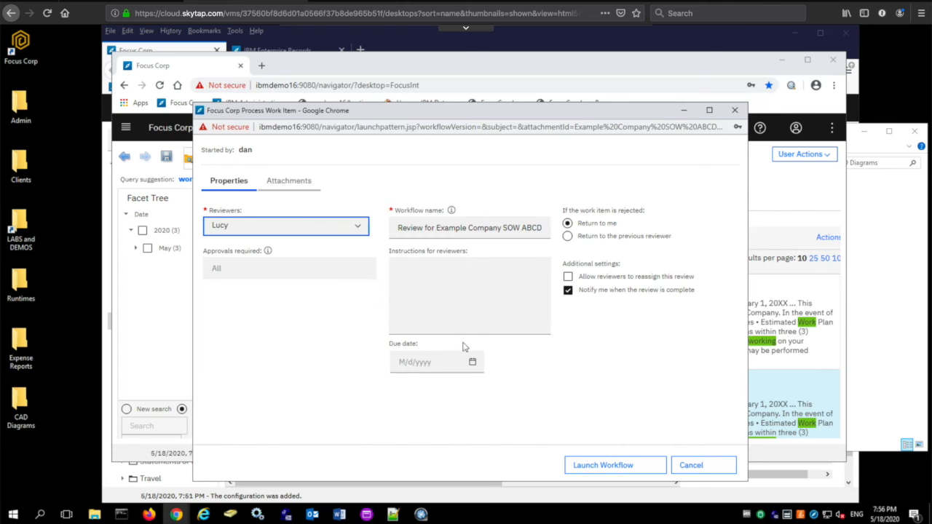
- Enter Please assign PM as the instructions for reviewers
click(444, 275)
text(Please )
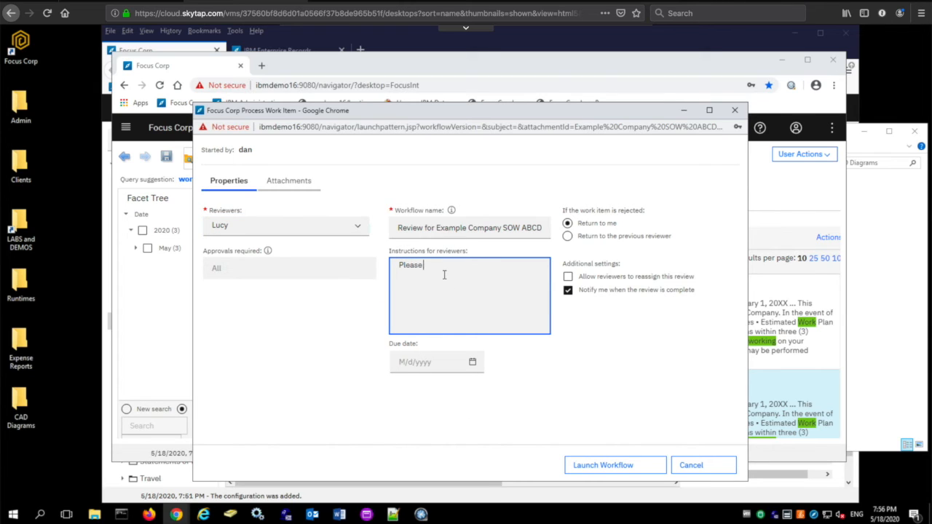
text(assign PM)
- Set the due date to 5/19/2020 and launch the workflow
click(425, 360)
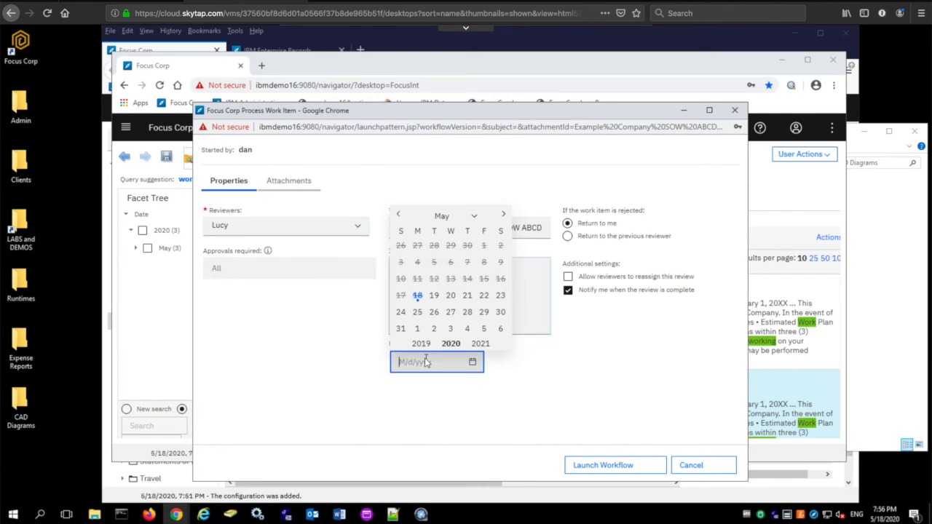
click(435, 296)
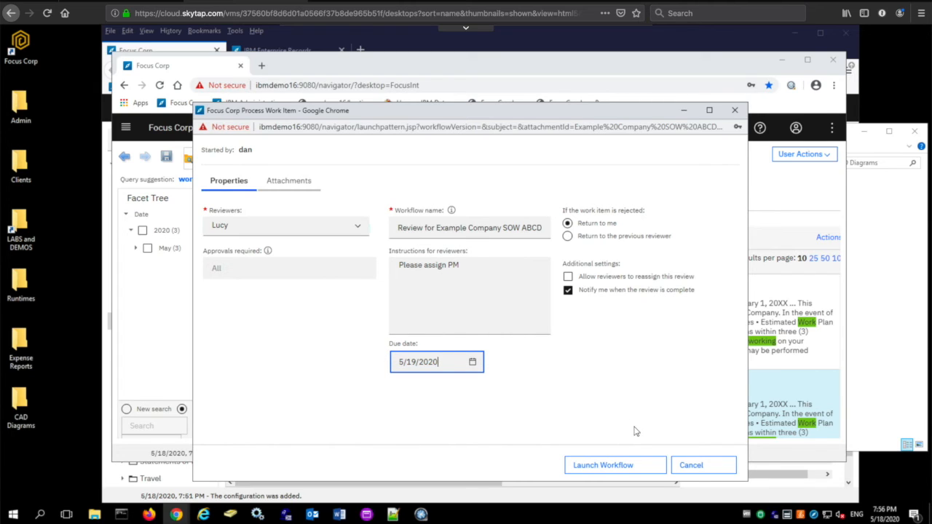
click(603, 468)
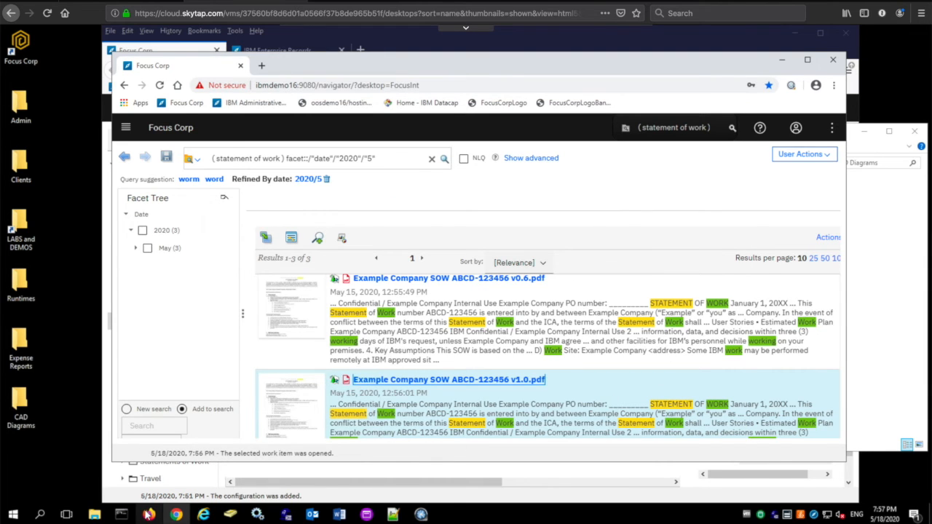
- In the other browser, open the SOW review work item from the Inbox and check its attachments
click(148, 514)
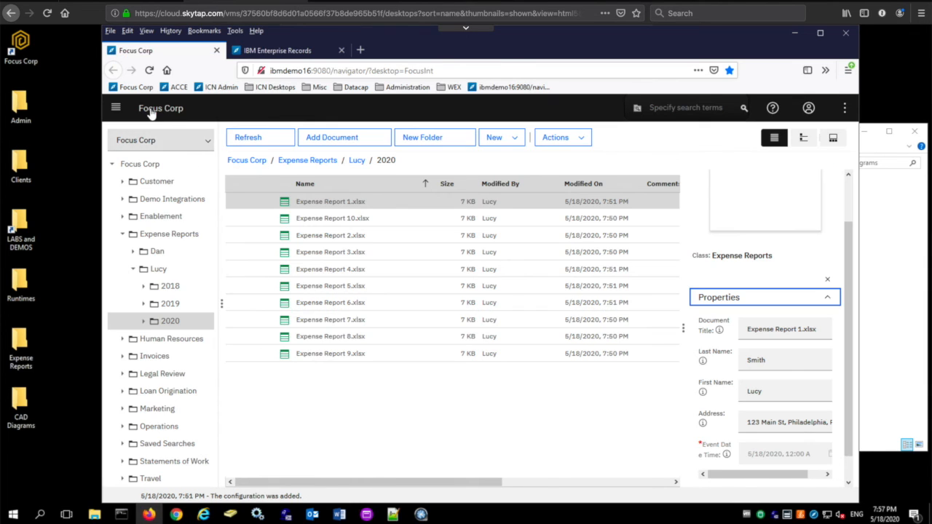
click(115, 110)
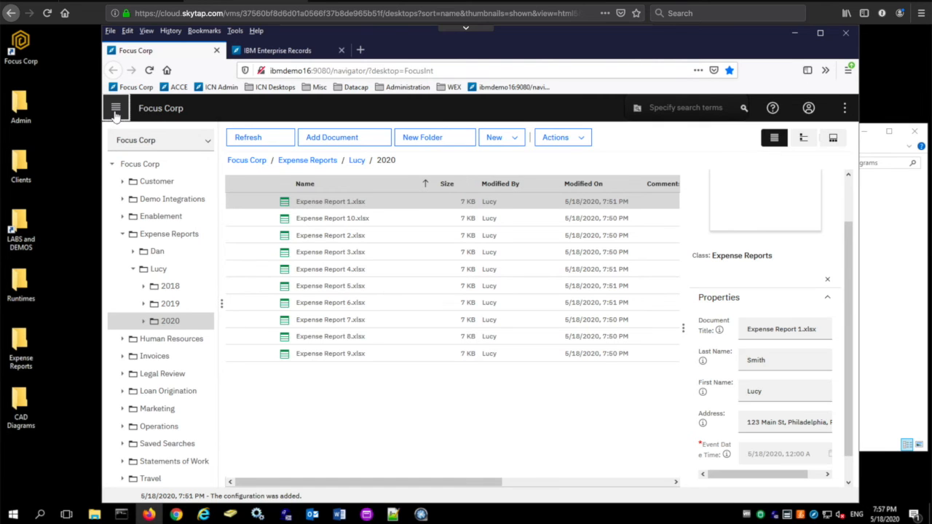
click(148, 276)
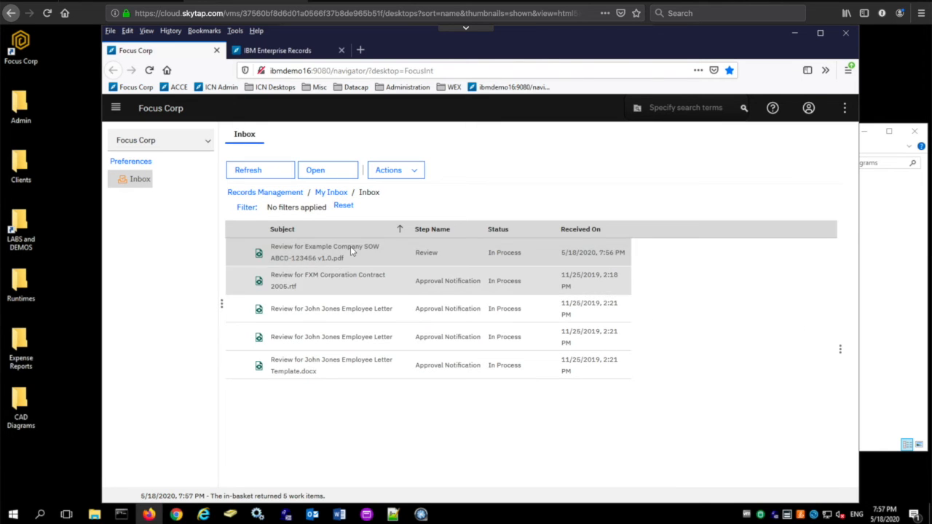
double_click(362, 252)
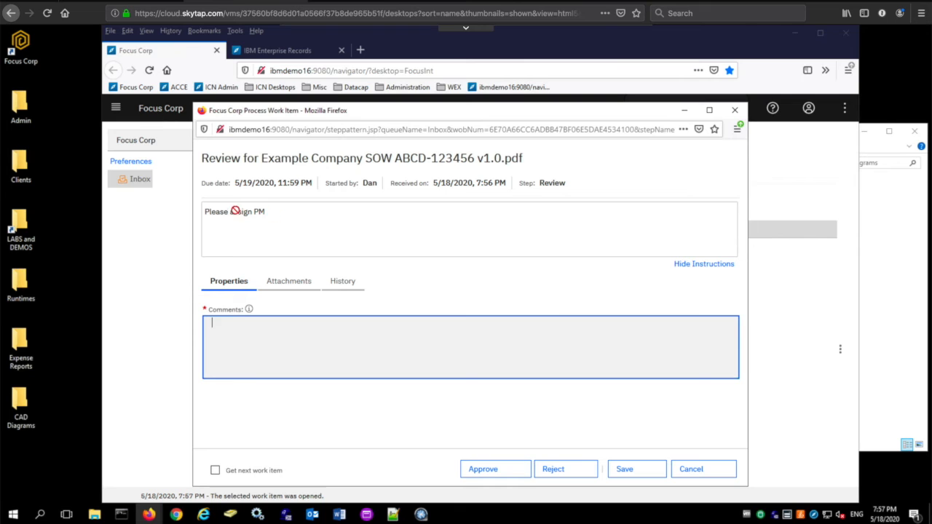
click(287, 281)
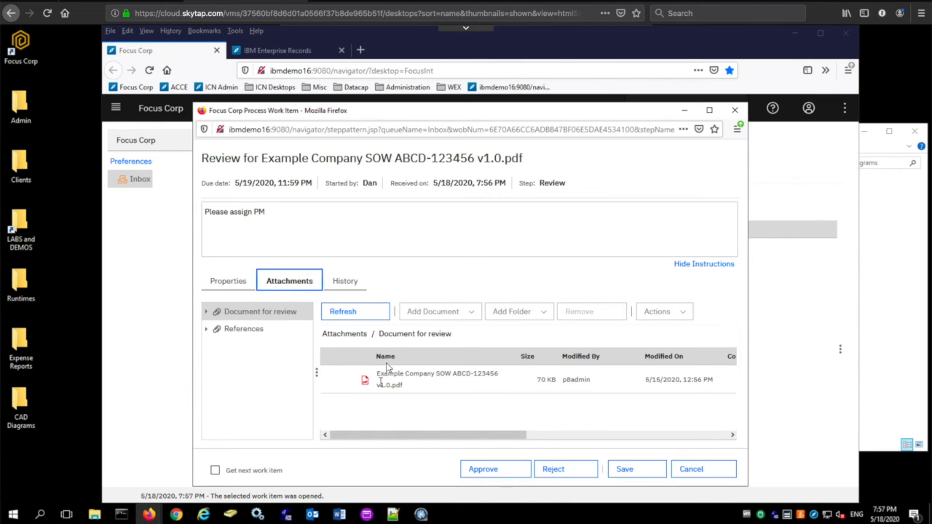
click(227, 286)
- Enter a comment naming the assigned PM and approve the review work item
click(339, 336)
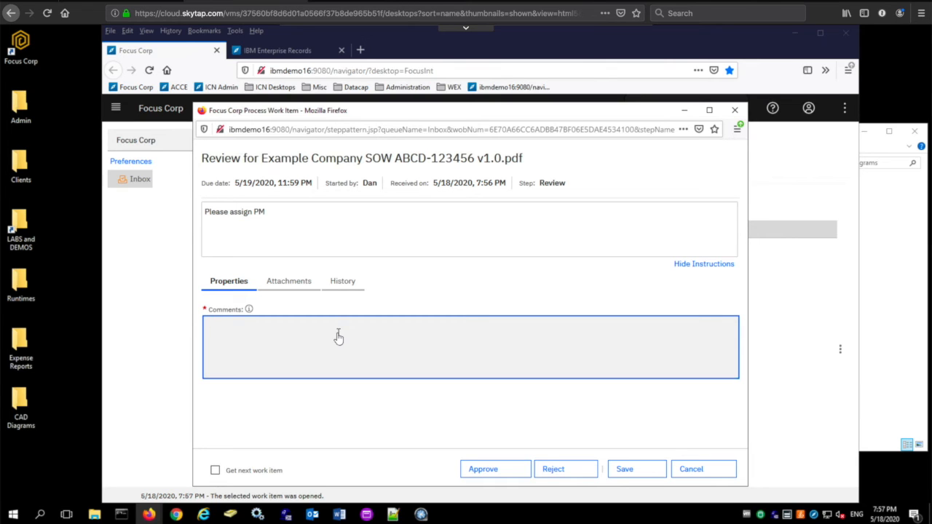
text(I will assign Mike)
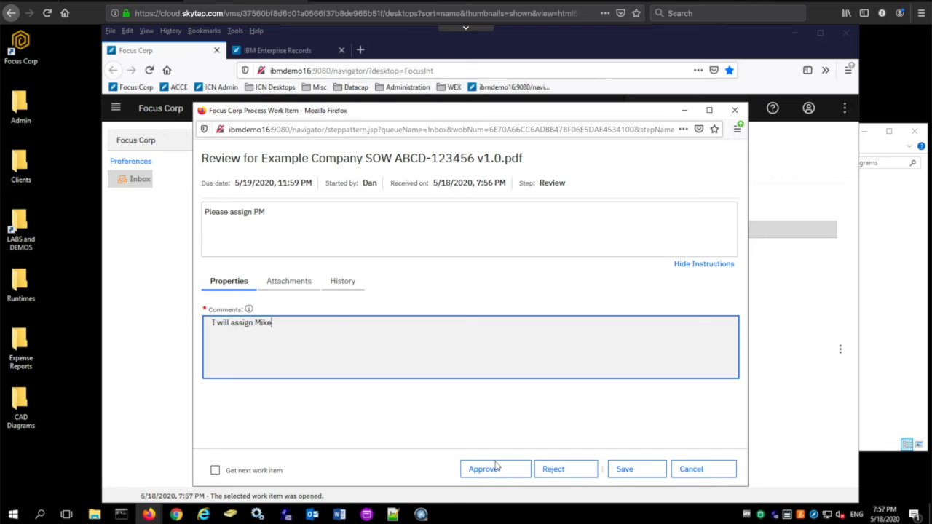
click(495, 468)
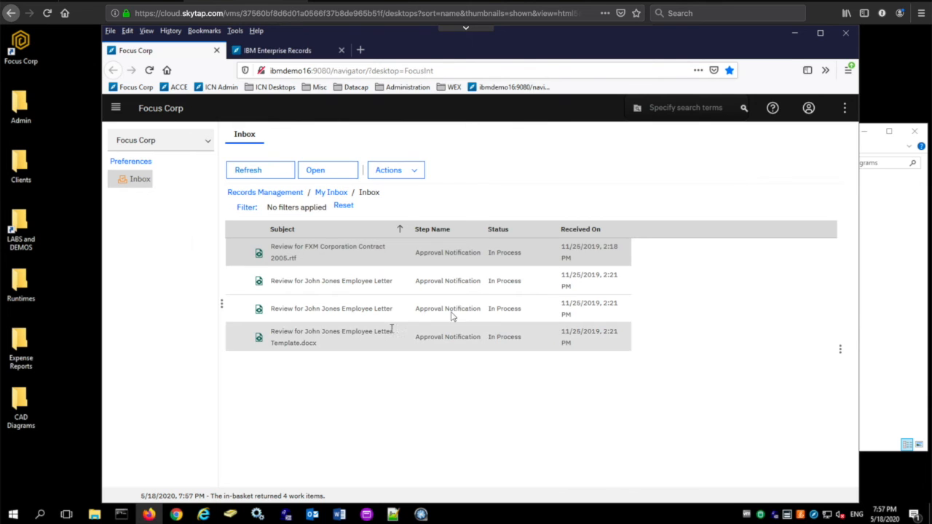
- Back in the first browser, open the SOW approval notification from the Inbox and complete it
click(177, 515)
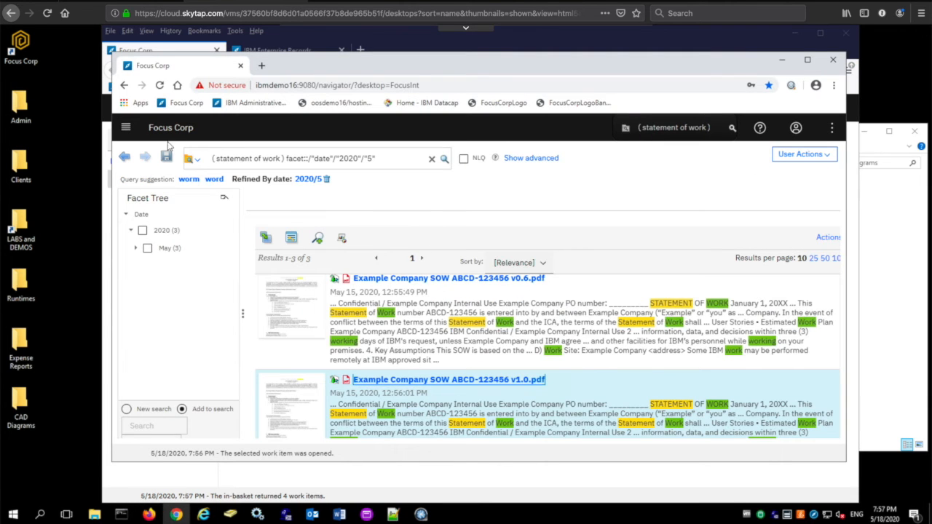
click(125, 128)
click(155, 294)
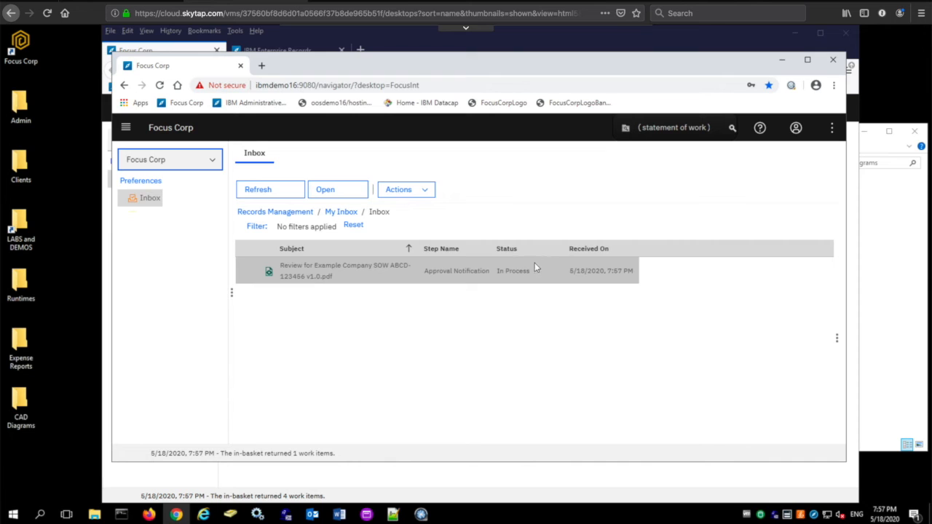
double_click(372, 270)
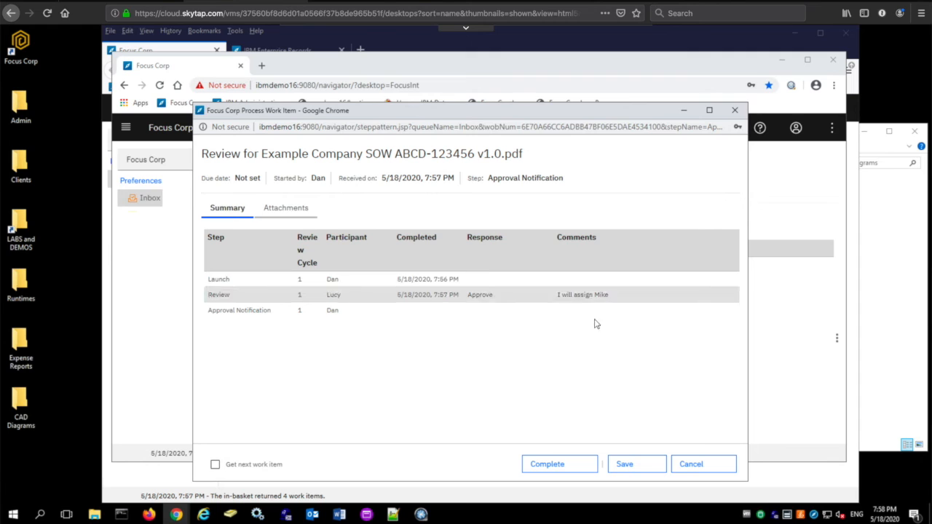
click(573, 464)
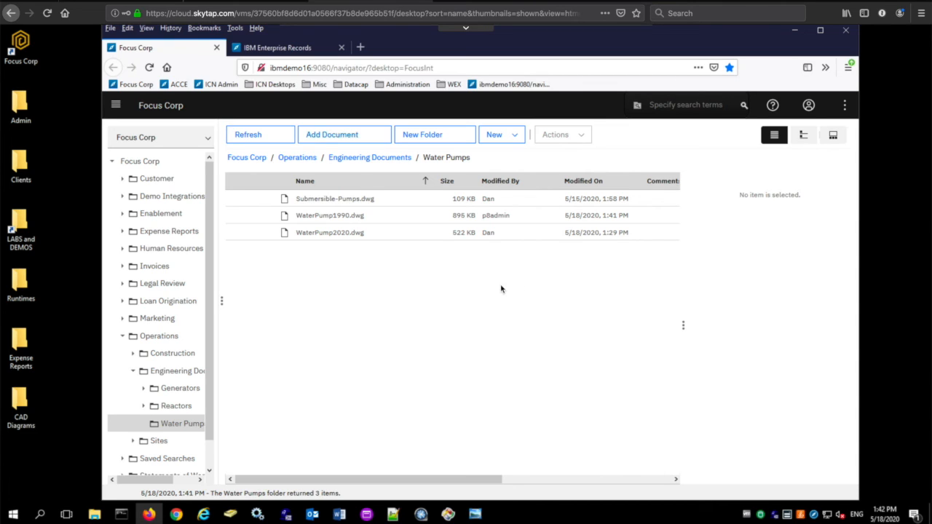
- Declare WaterPump1990.dwg in the Water Pumps folder as a record using the WaterPump record entry template
click(350, 215)
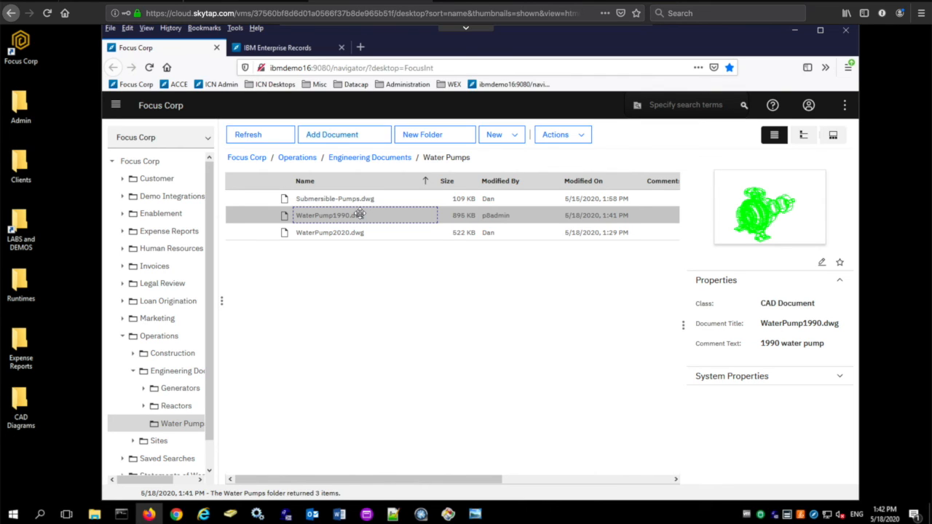
right_click(360, 215)
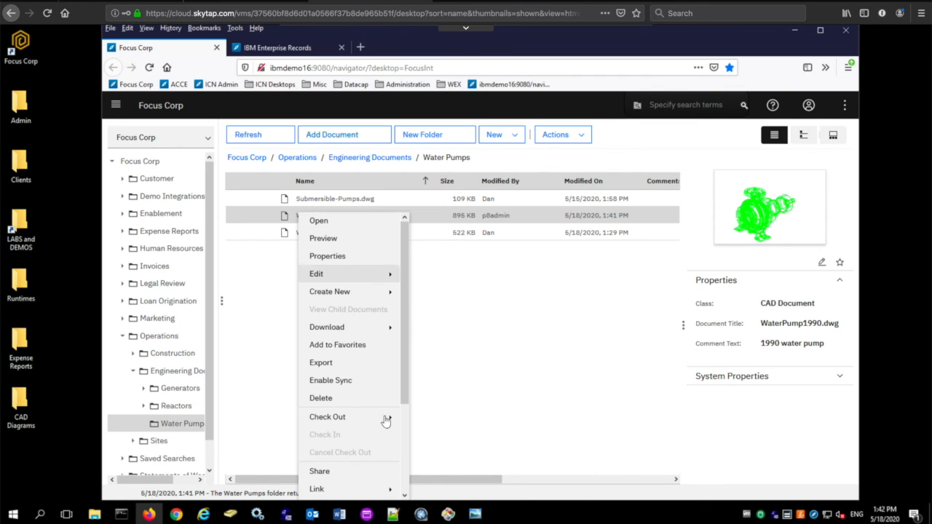
scroll(385, 418, down, 3)
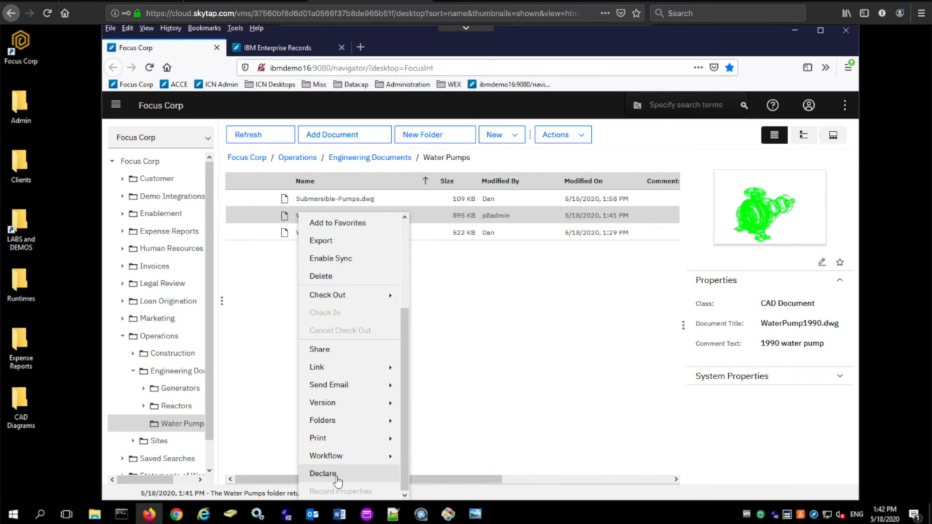
click(337, 480)
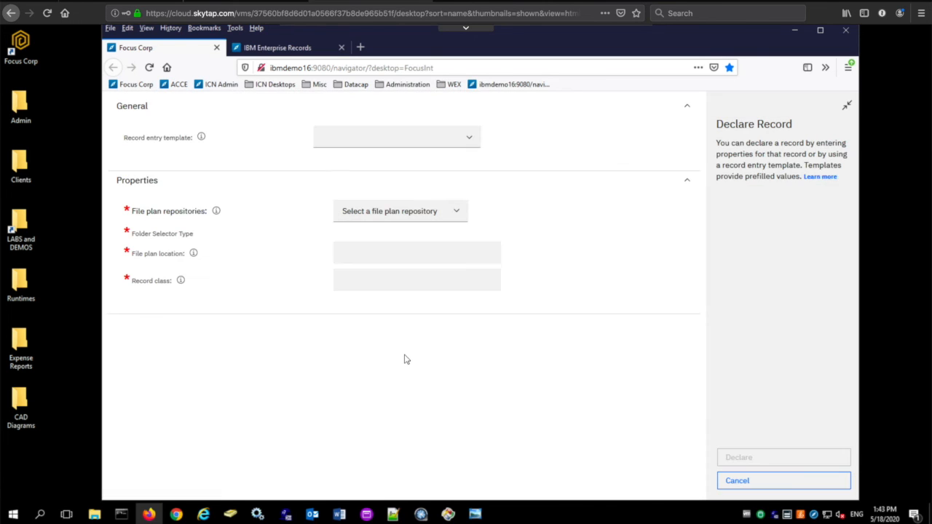
click(477, 145)
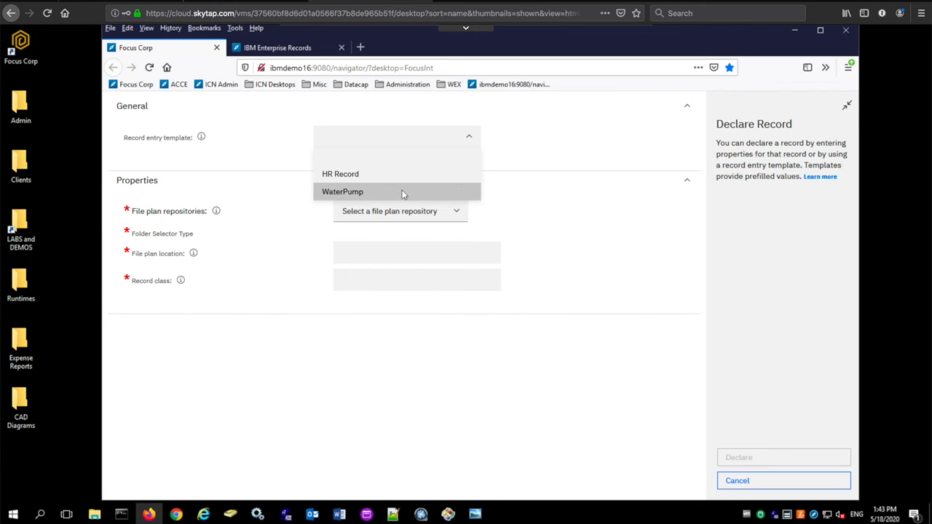
click(401, 192)
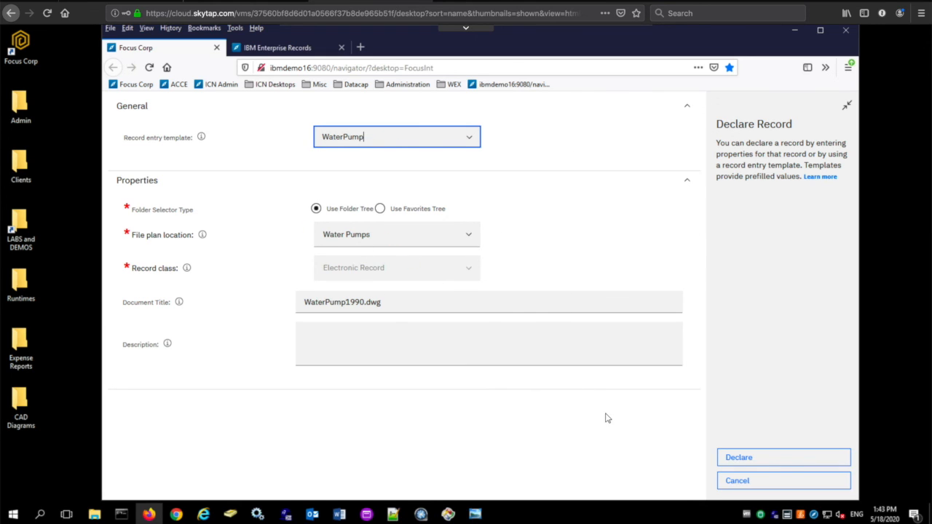
click(740, 457)
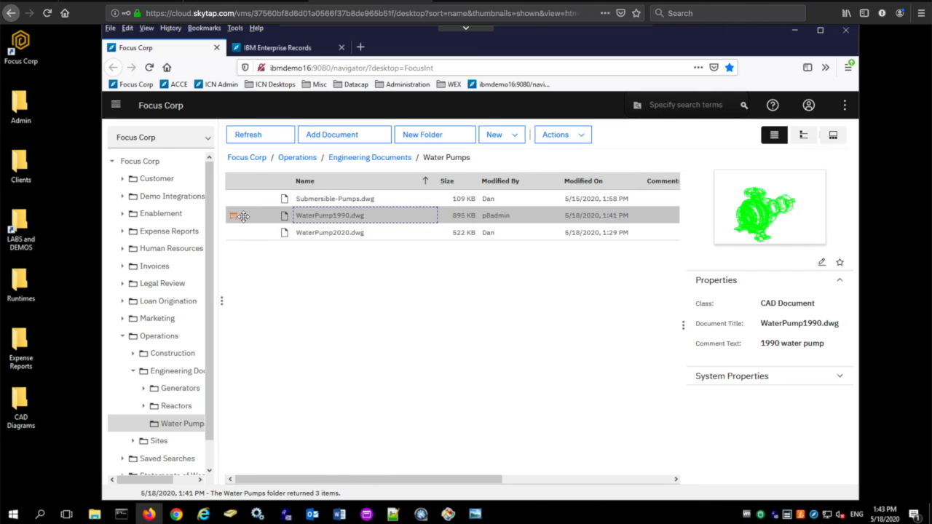
- In the IBM Enterprise Records tab, refresh the record container and select the WaterPump1990.dwg record
mouse_move(236, 218)
click(268, 50)
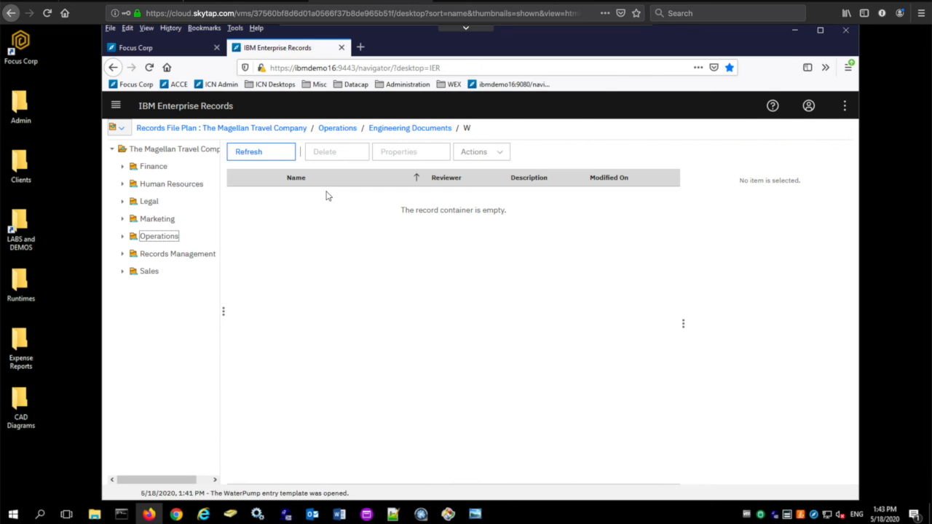
click(264, 160)
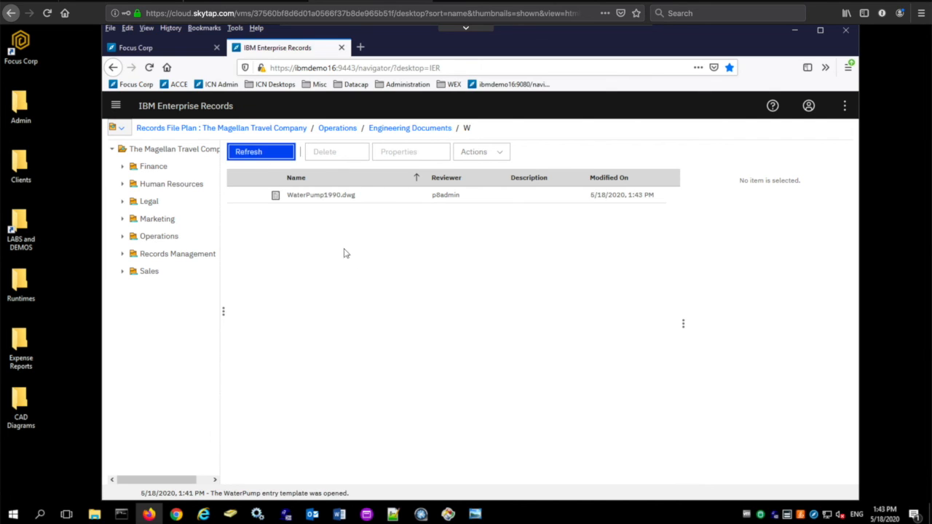
click(345, 195)
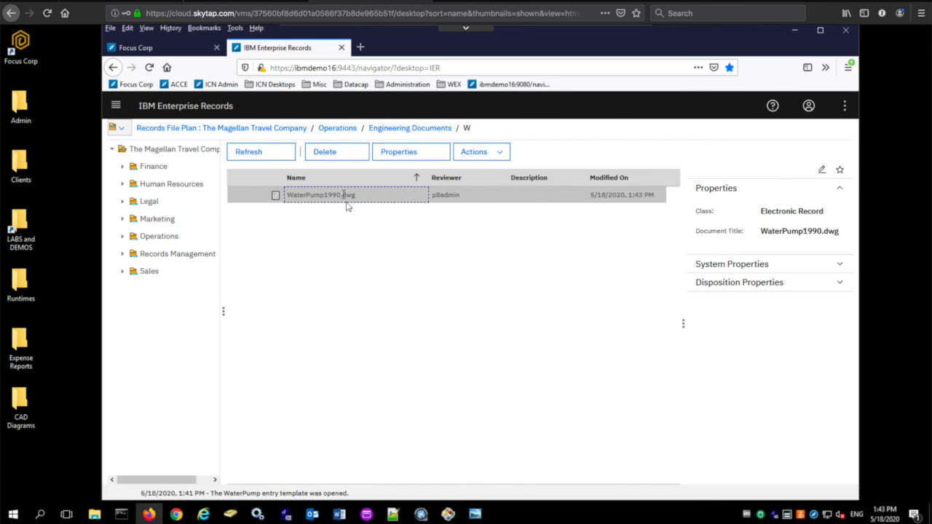